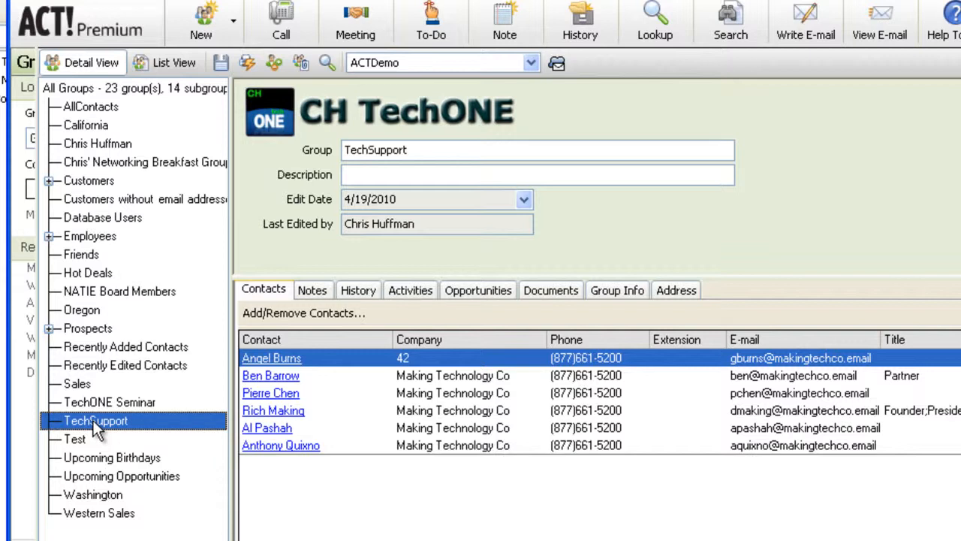
- Review the contacts in the Western Sales group and the security roles in the database's user list
click(103, 518)
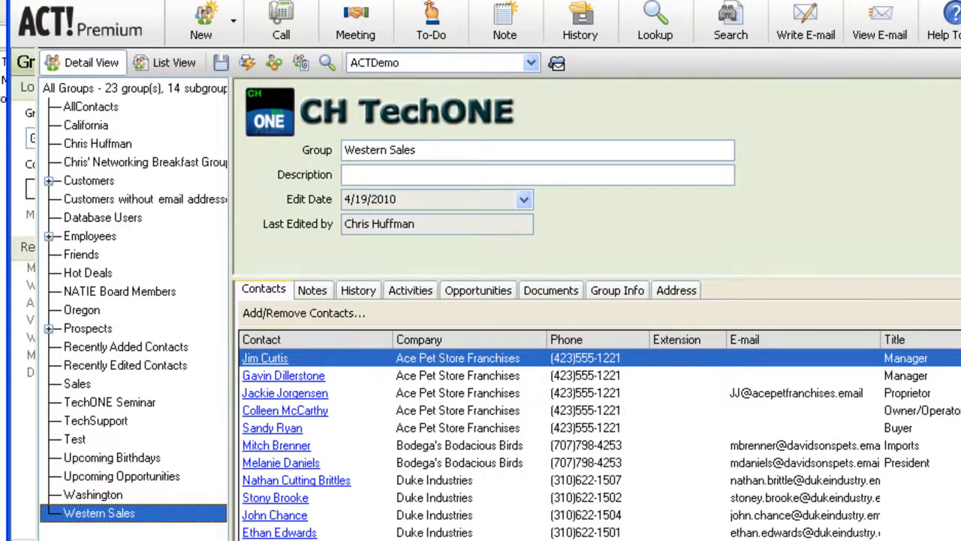
click(400, 0)
click(453, 105)
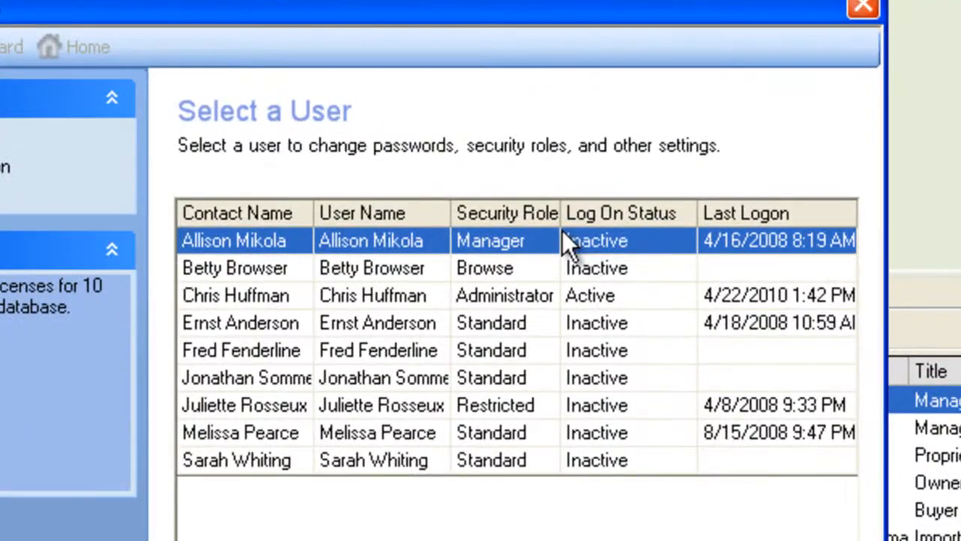
click(624, 298)
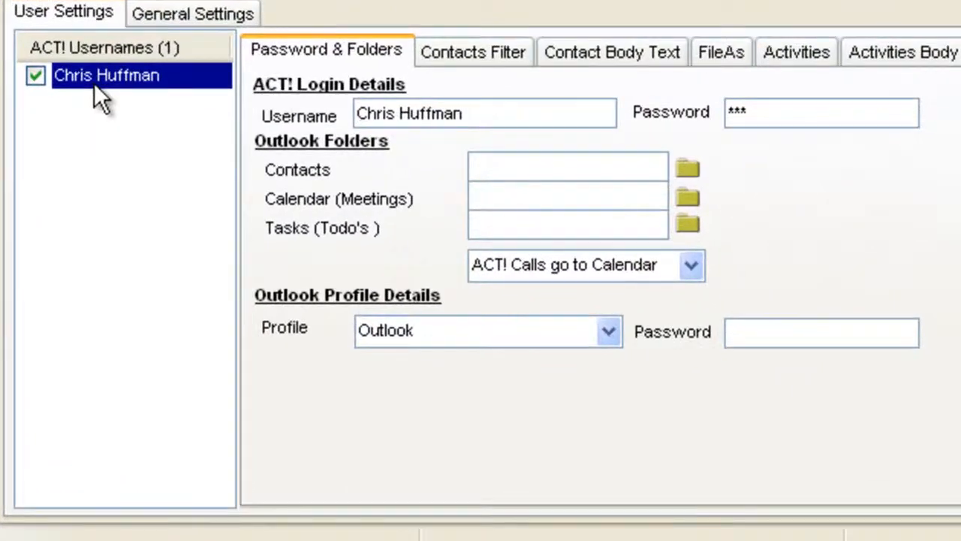
- Set the sync user's Outlook contacts folder to Contacts inside the folder set named after that user
click(687, 170)
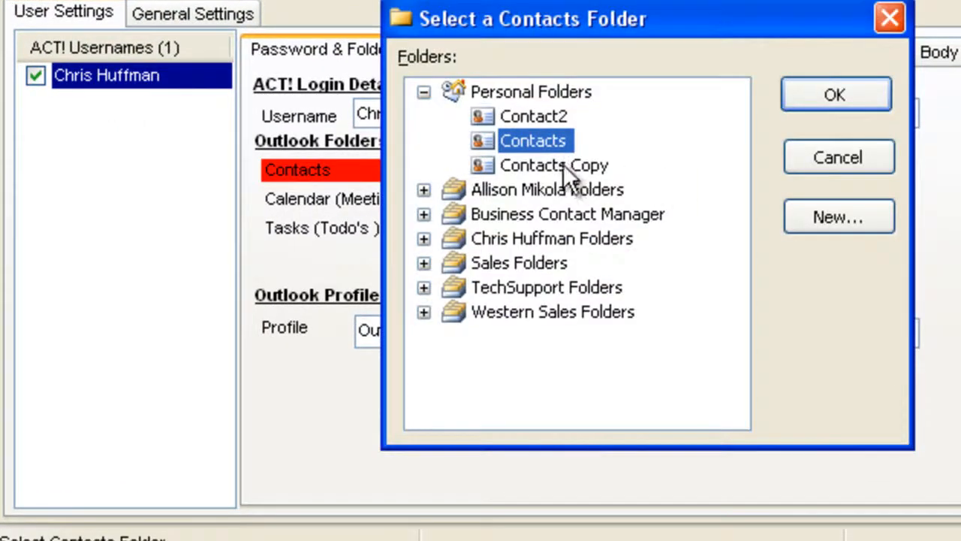
click(422, 239)
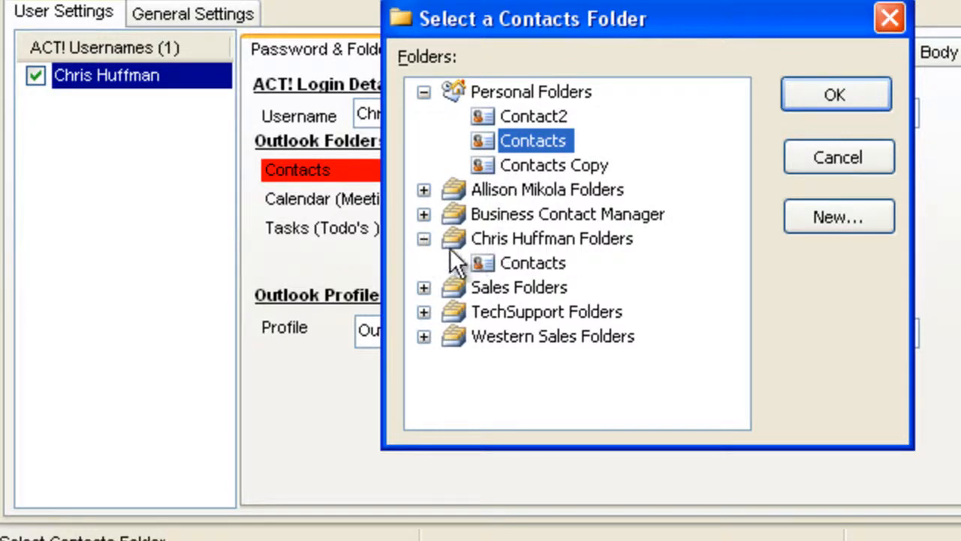
click(526, 264)
click(833, 96)
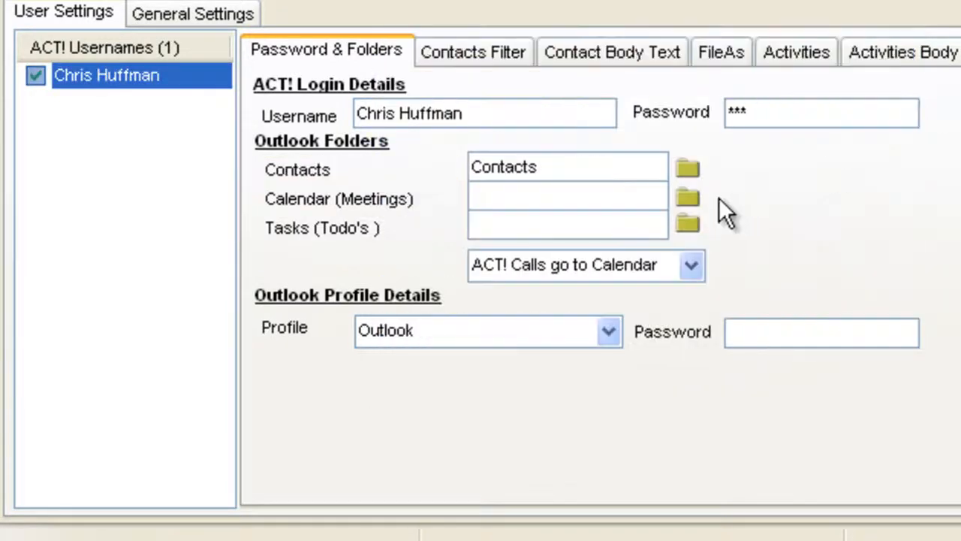
- Set the sync user's Outlook meetings folder to Calendar inside the folder set named after that user
click(687, 197)
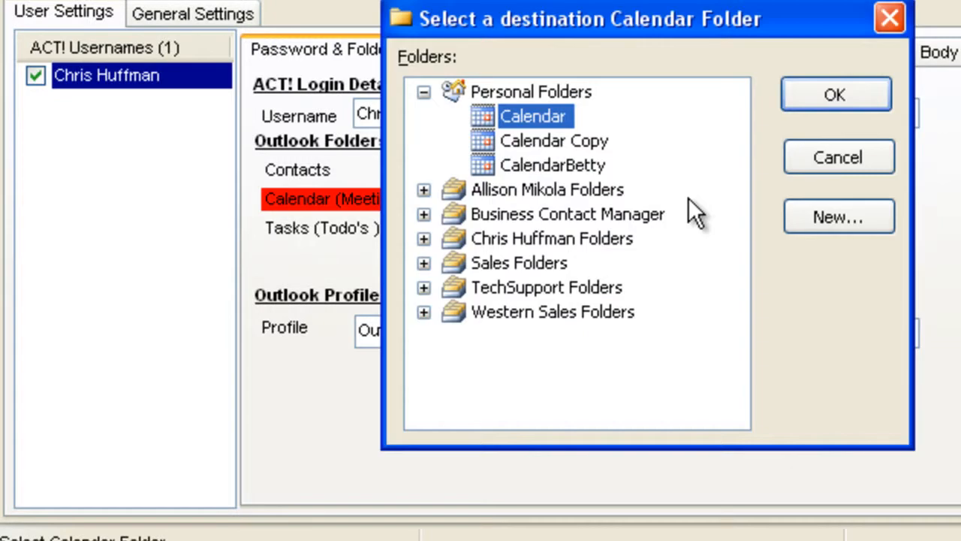
click(424, 239)
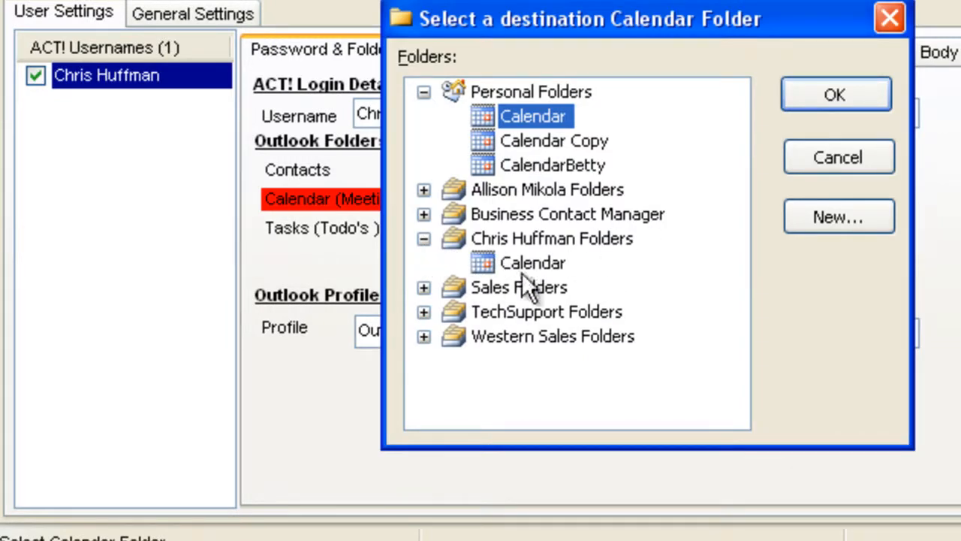
click(488, 266)
click(831, 99)
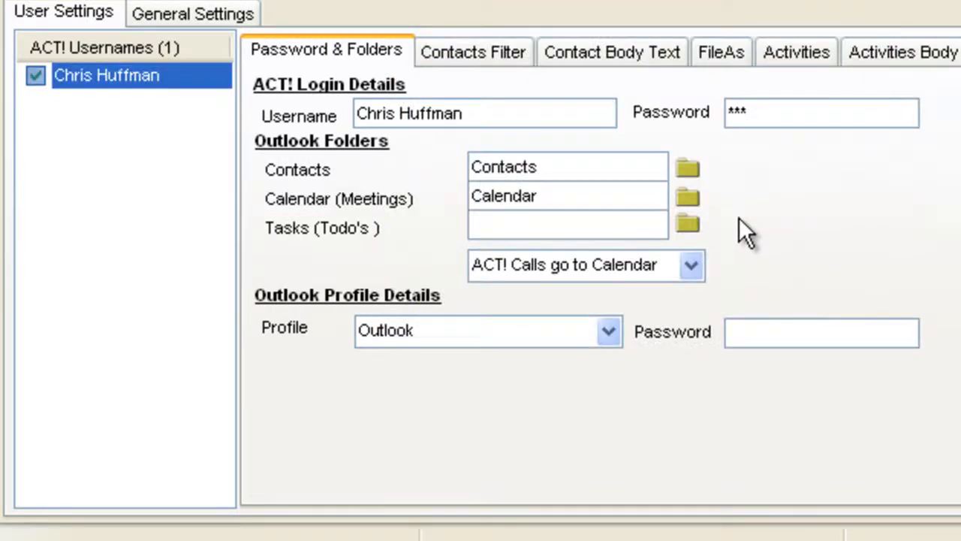
- Set the sync user's Outlook to-do folder to Tasks inside the folder set named after that user
click(686, 226)
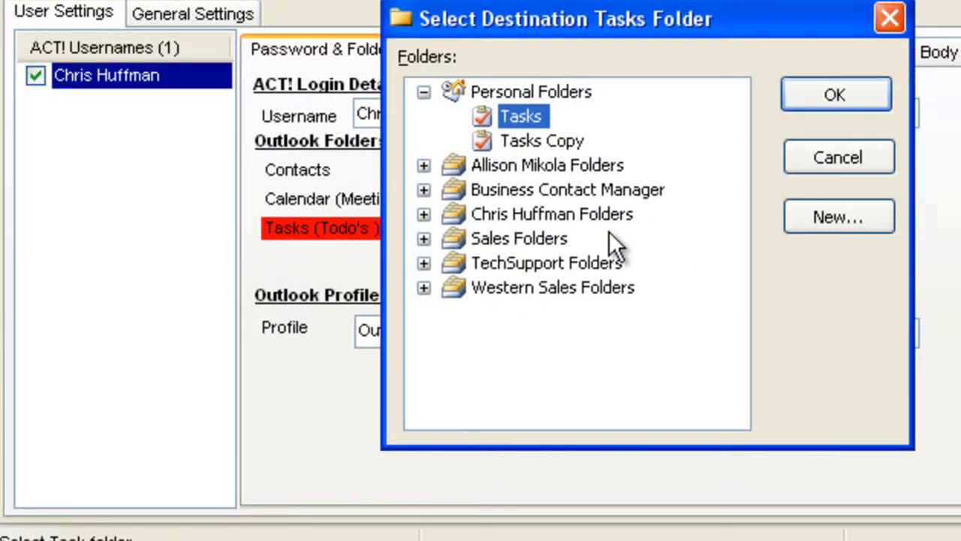
click(424, 215)
click(495, 241)
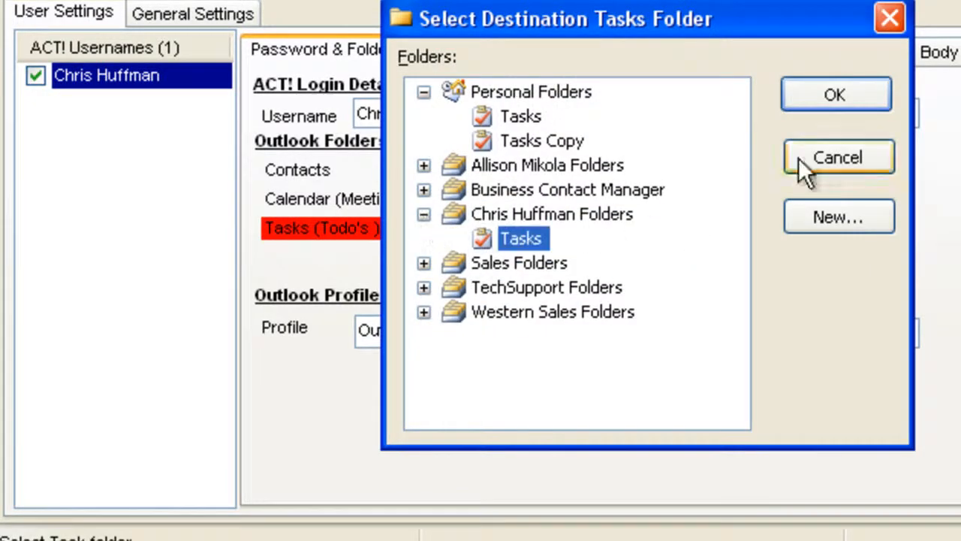
click(857, 98)
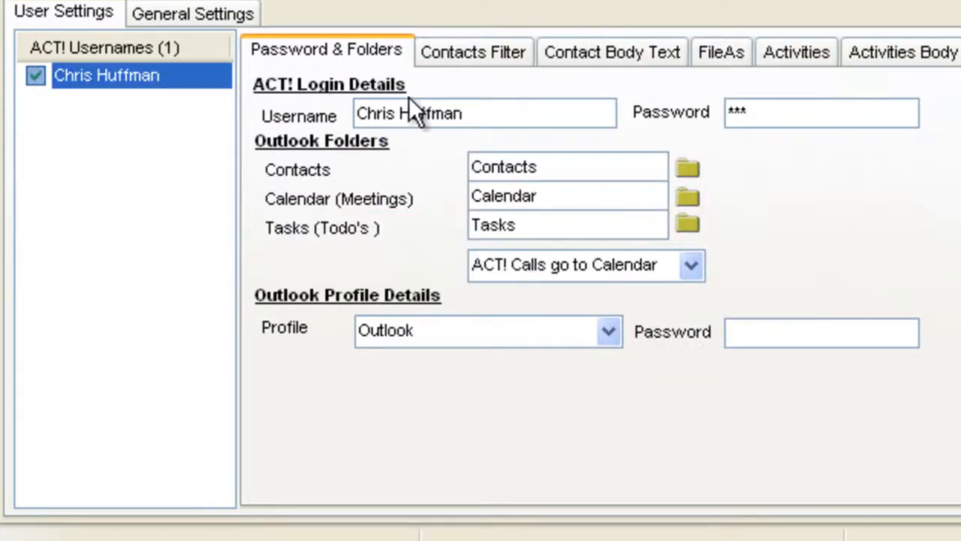
- Set the user's contacts filter to Process Group with the group named after that user, and return to the password and folder settings
click(445, 54)
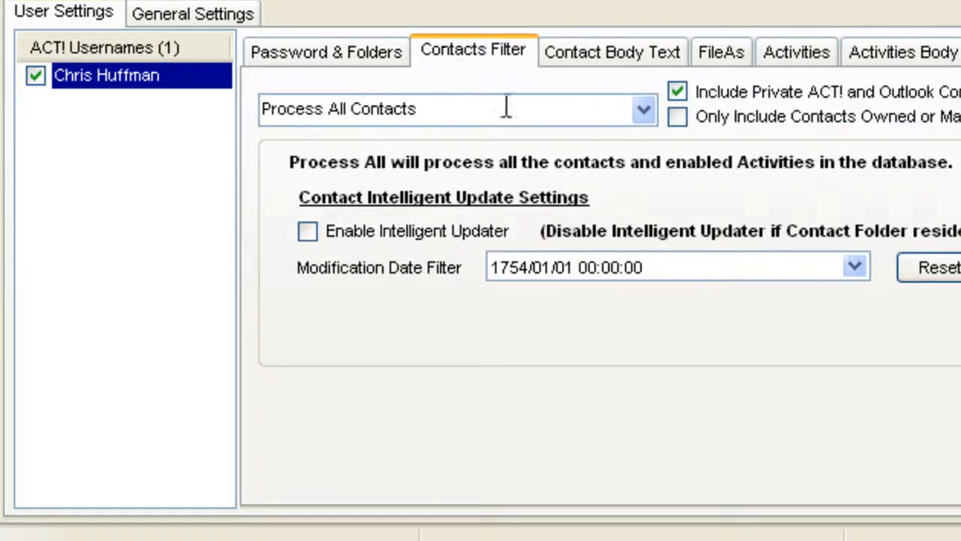
click(644, 111)
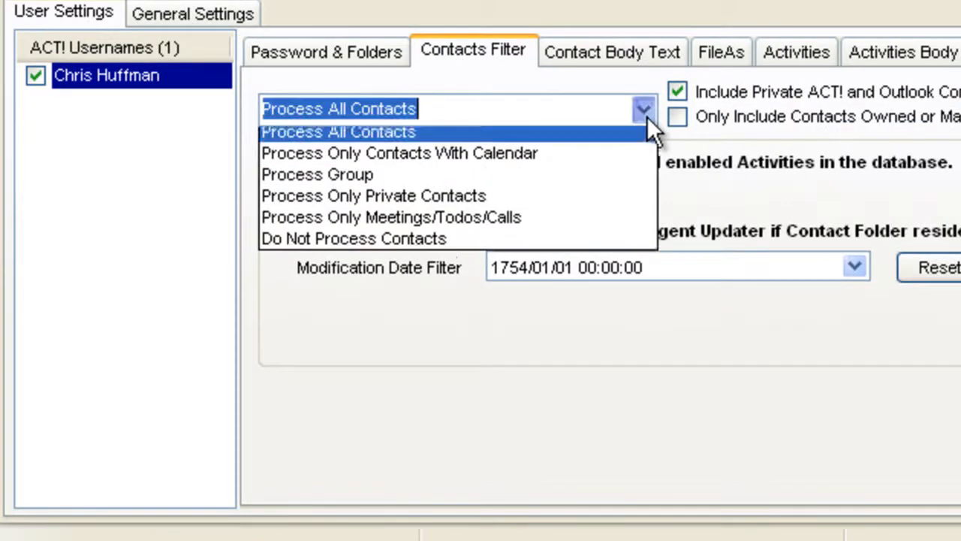
click(481, 182)
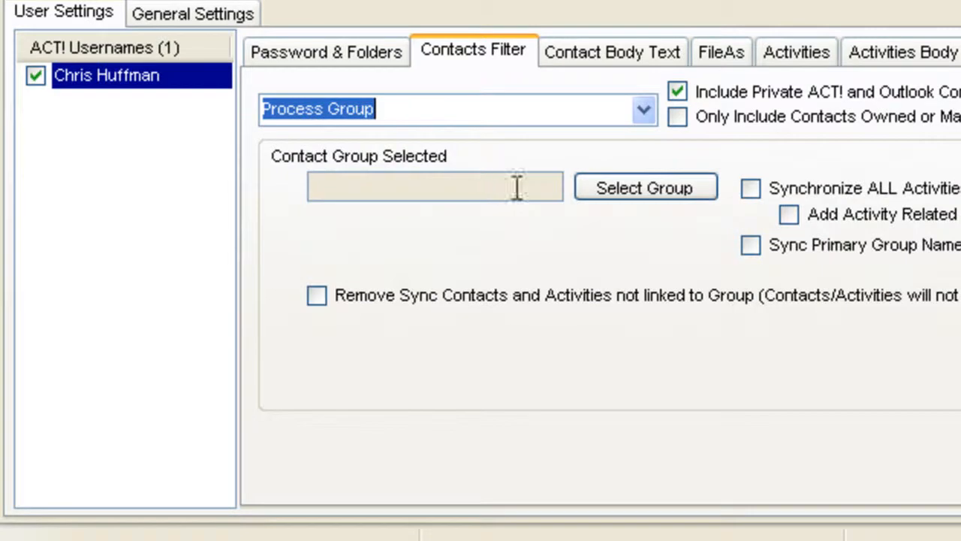
click(613, 192)
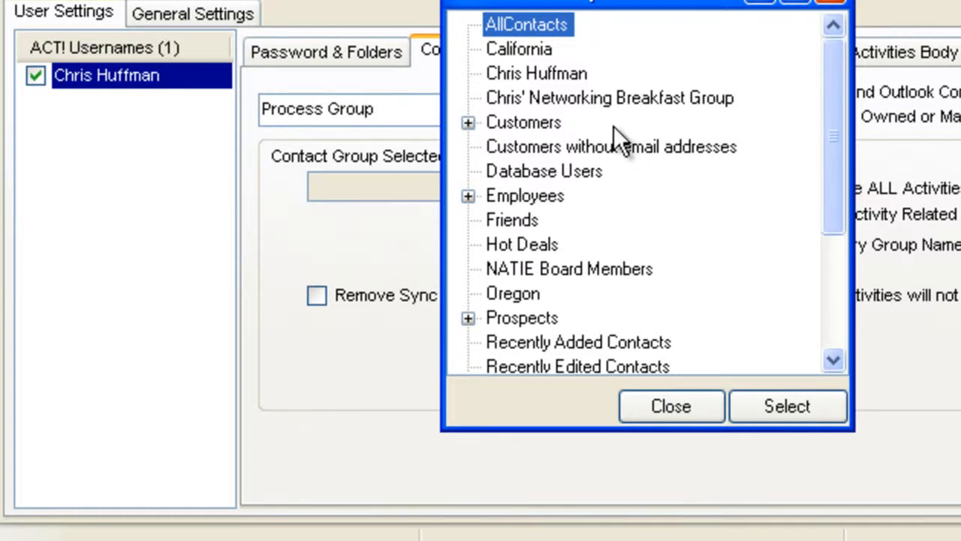
click(520, 71)
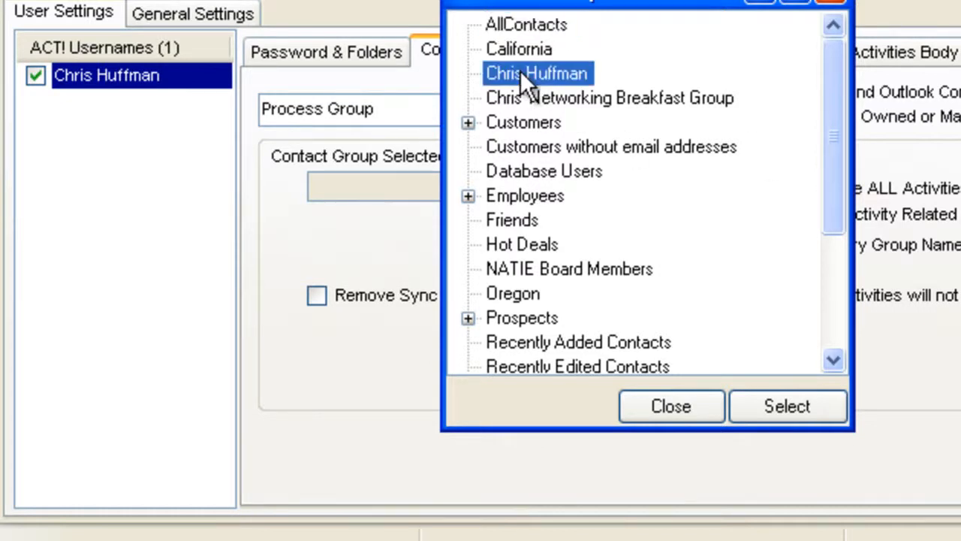
click(781, 406)
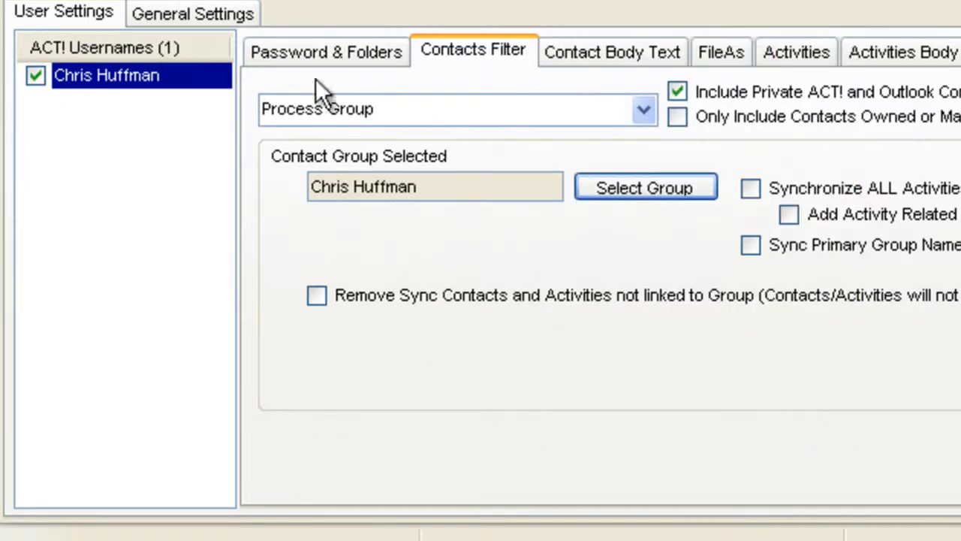
click(308, 57)
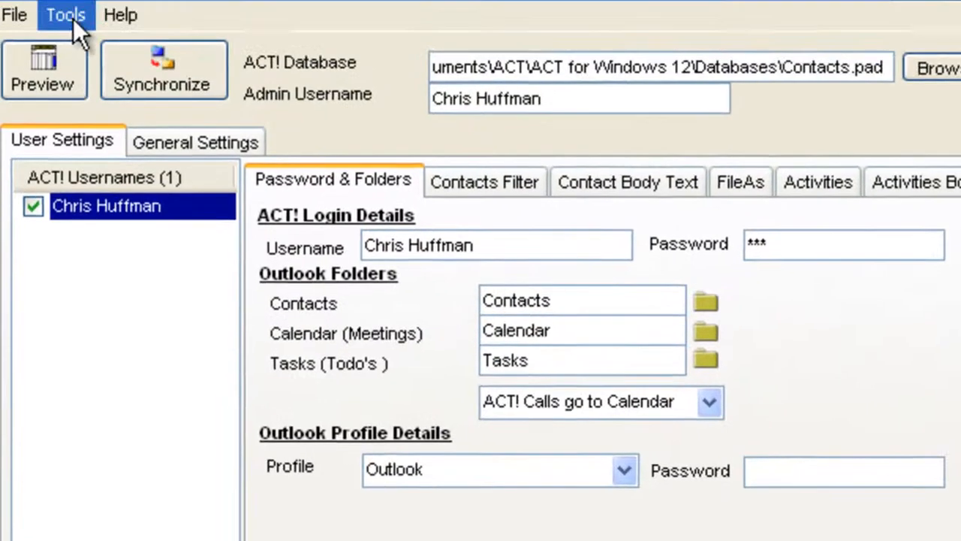
- Add a custom user named Sales to the sync user list
click(73, 18)
mouse_move(96, 98)
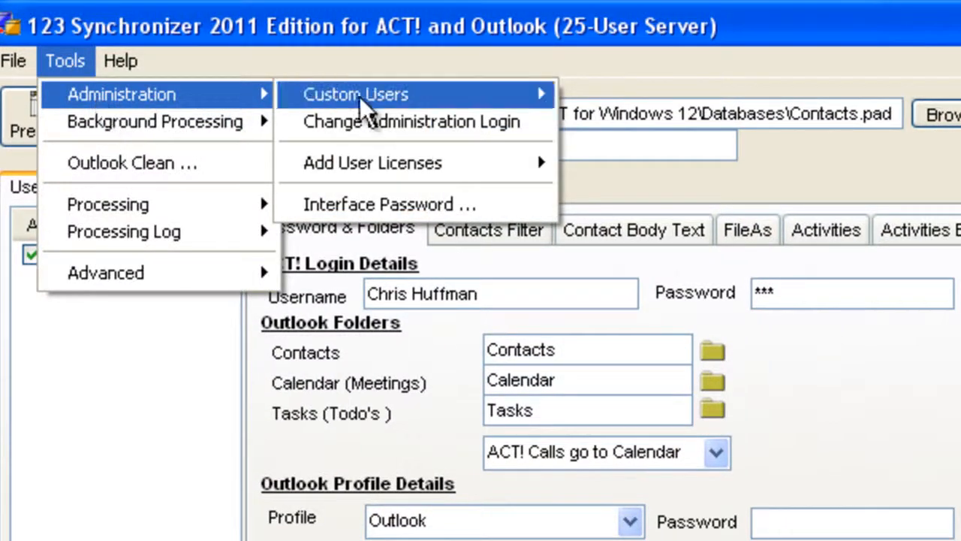
mouse_move(370, 96)
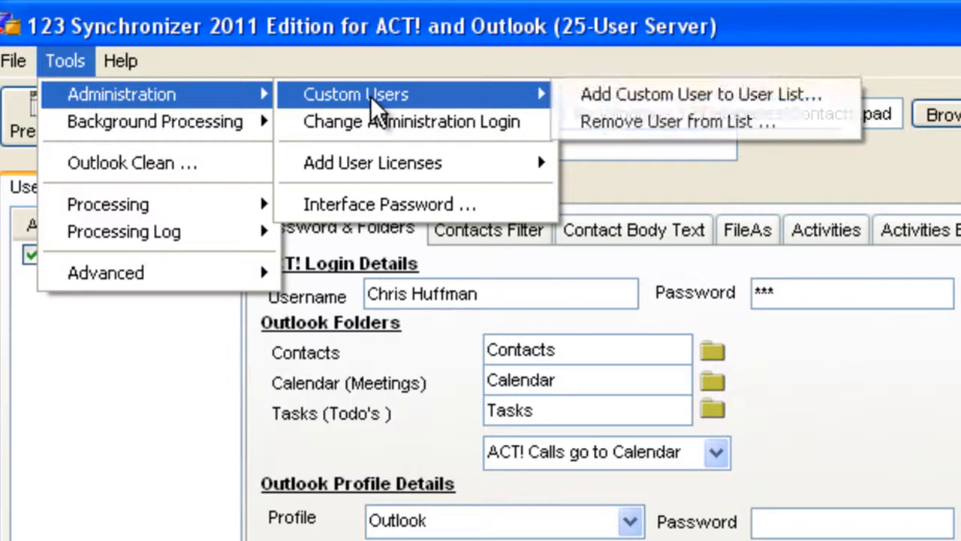
click(633, 99)
text(Sales)
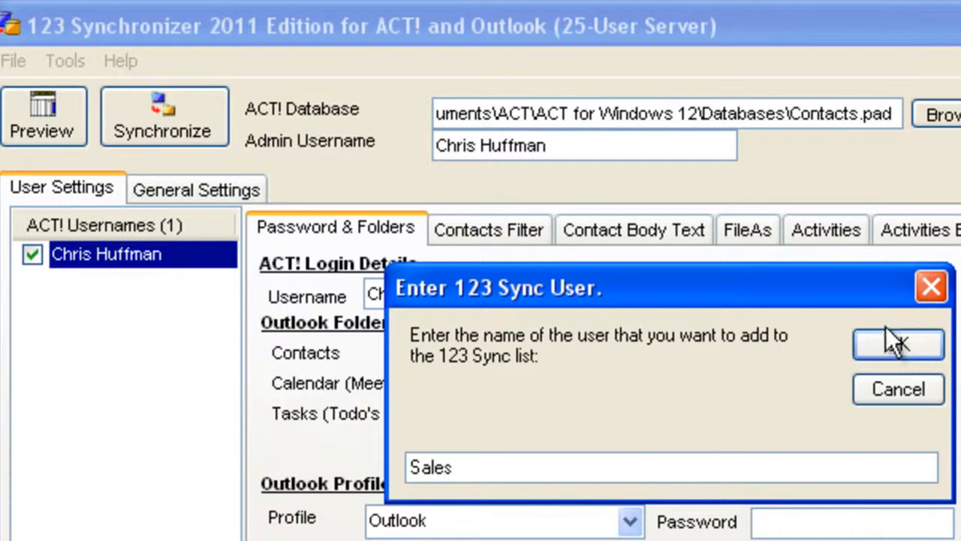
click(893, 344)
- Add a custom user named Western Sales to the sync user list
click(69, 66)
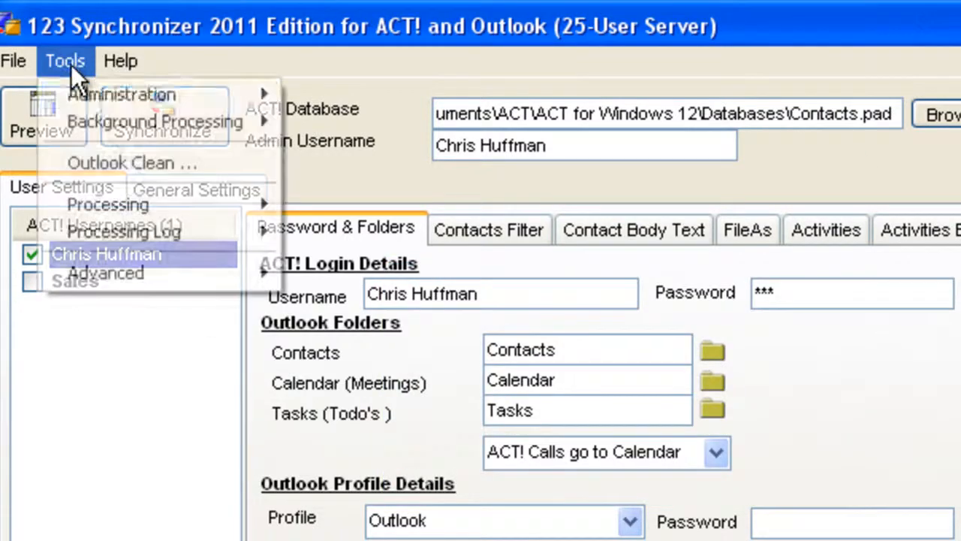
mouse_move(90, 94)
mouse_move(397, 97)
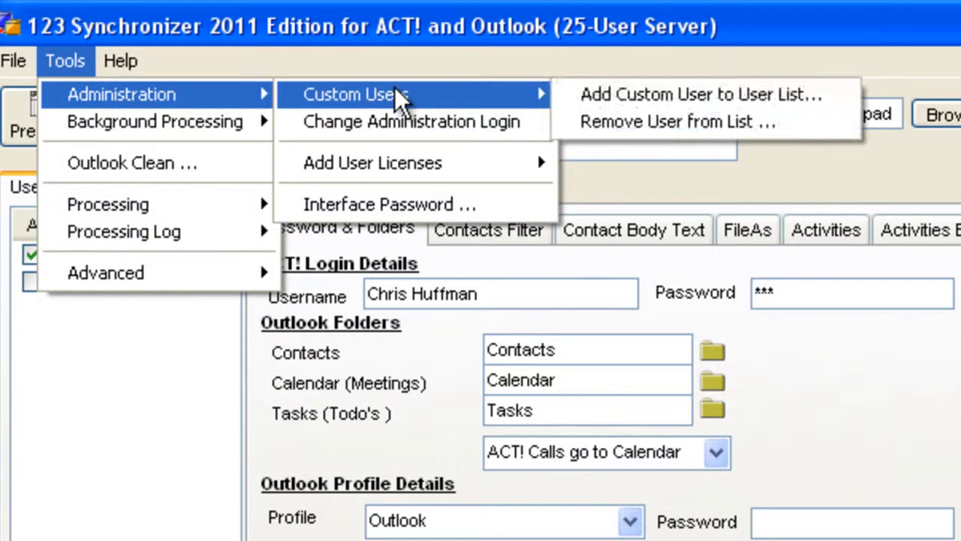
click(687, 93)
text(Western Sales)
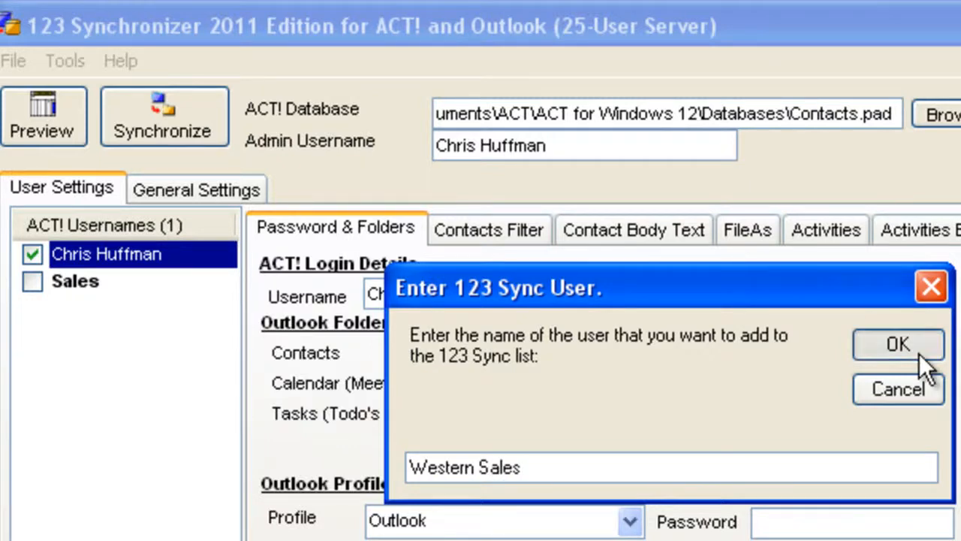
click(898, 344)
- Add a custom user named Tech Support to the sync user list
click(63, 63)
mouse_move(112, 97)
mouse_move(323, 96)
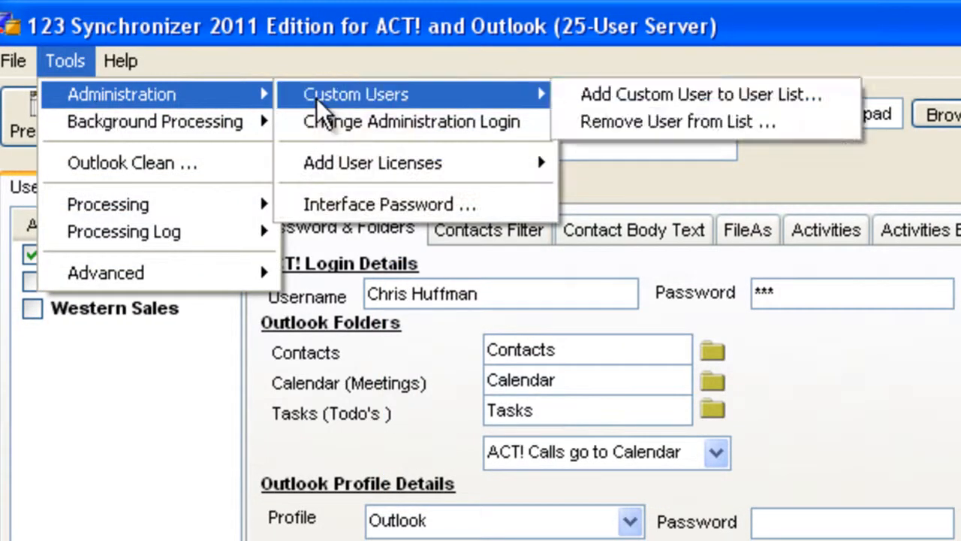
click(636, 94)
text(Tech Support)
click(874, 347)
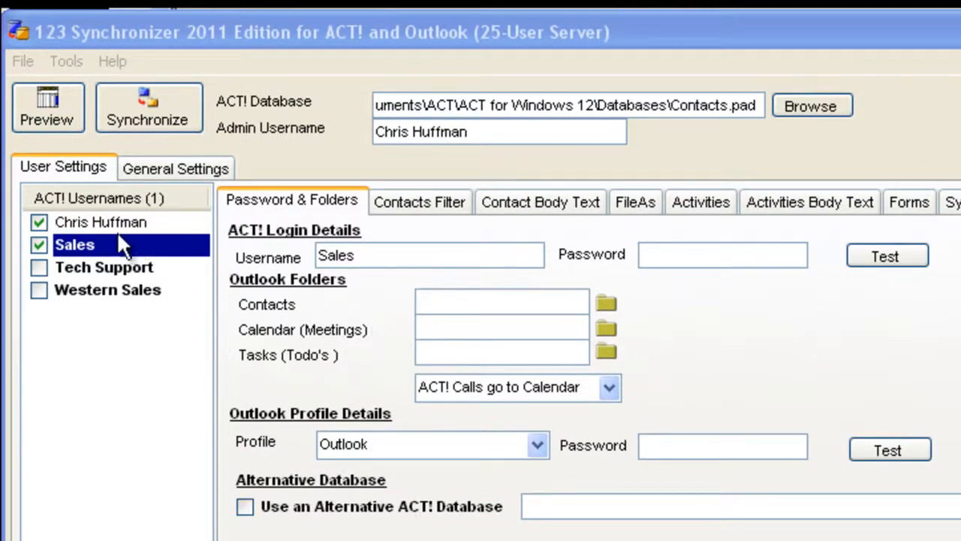
- Compare the login and folder settings of the Tech Support, Western Sales, Sales and original sync users
click(80, 268)
click(79, 293)
click(77, 267)
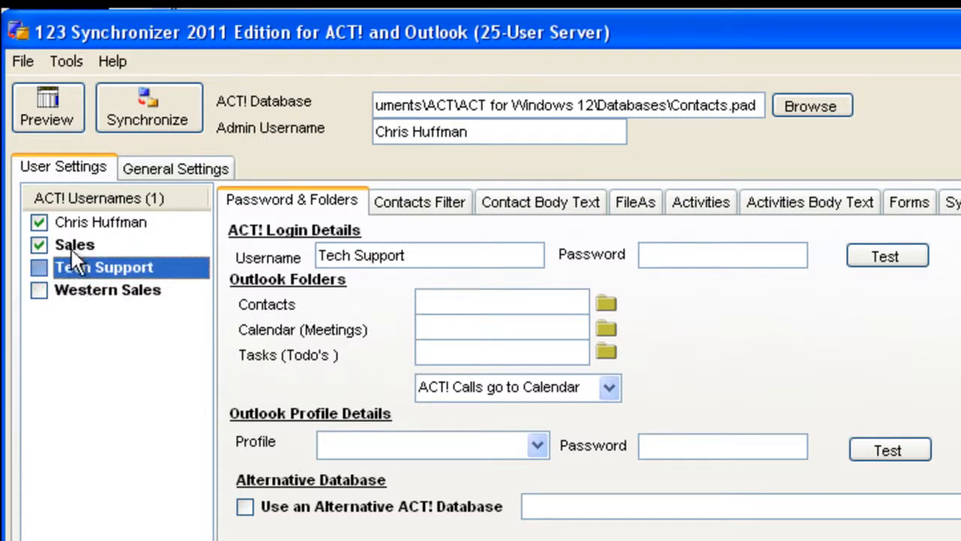
click(73, 242)
click(79, 221)
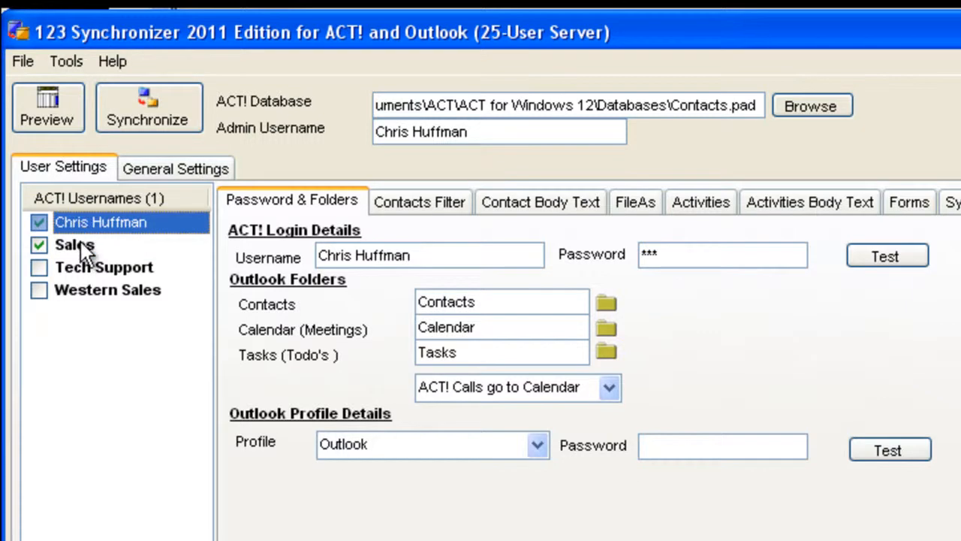
- Enter the administrator's ACT! username and account password as the login of the Sales user, and test the login
click(80, 244)
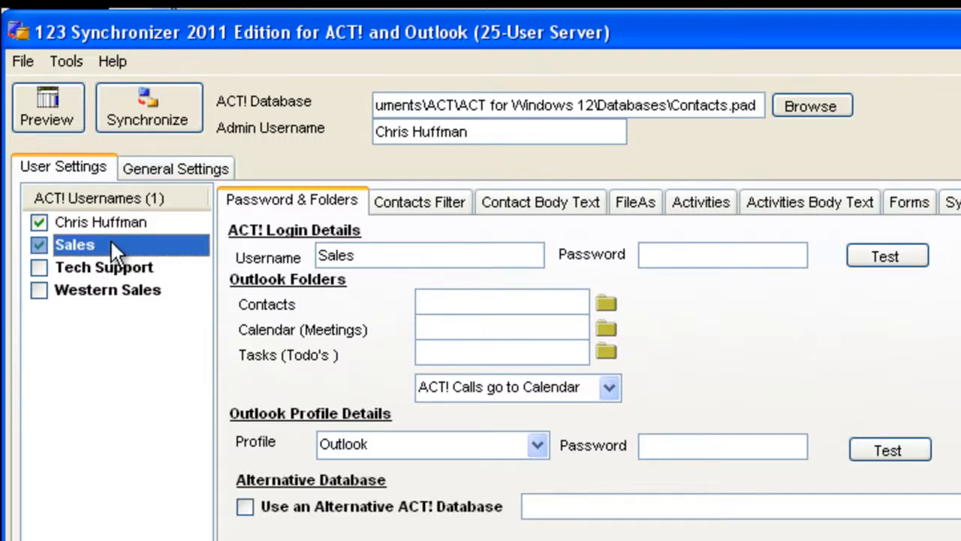
drag(388, 248, 310, 250)
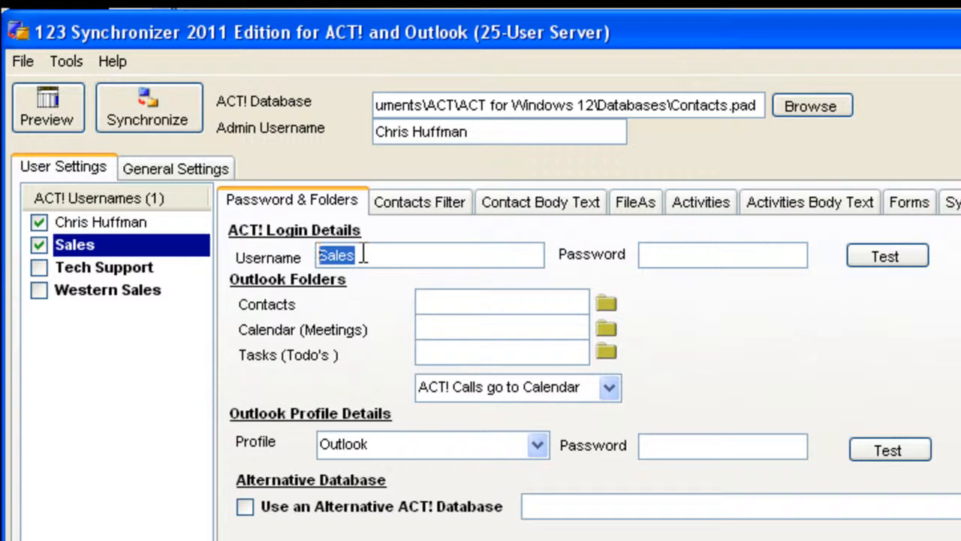
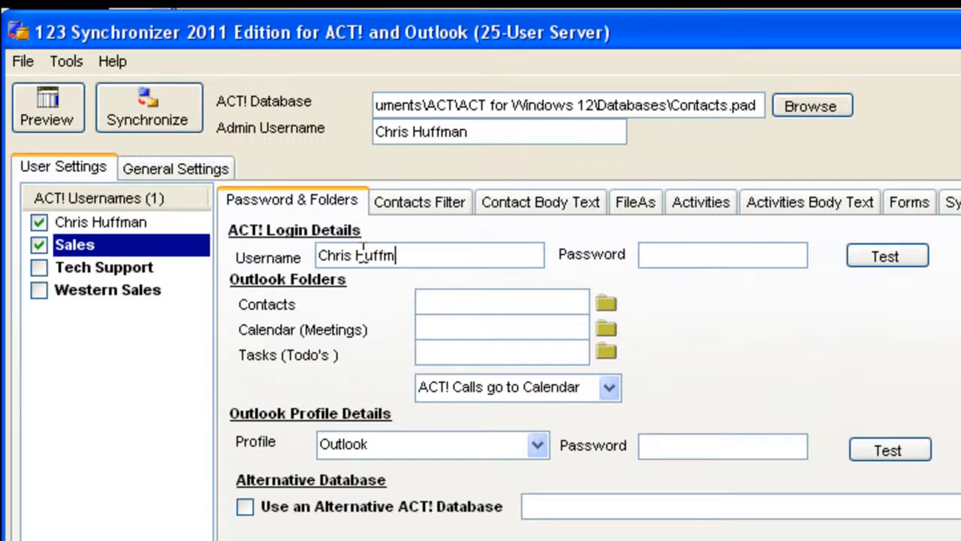
click(697, 260)
text(***)
click(907, 255)
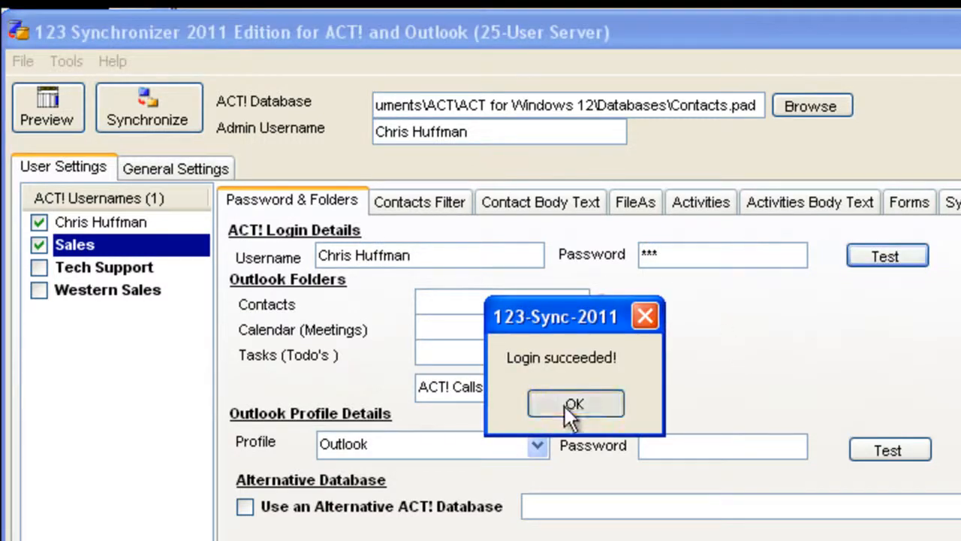
click(569, 406)
- Enter the administrator's ACT! username and account password as the login of the Tech Support user, and test the login
click(127, 269)
click(469, 255)
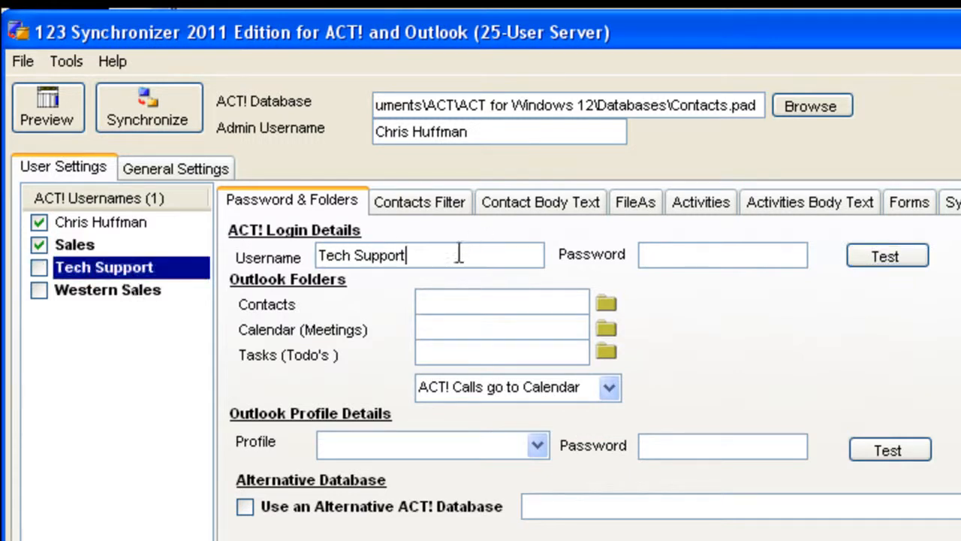
drag(469, 255, 291, 261)
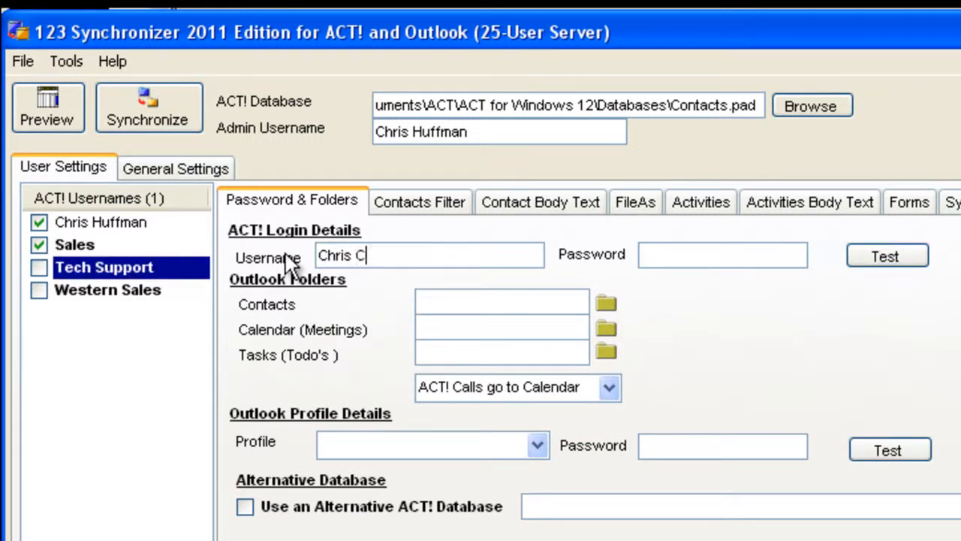
key(Tab)
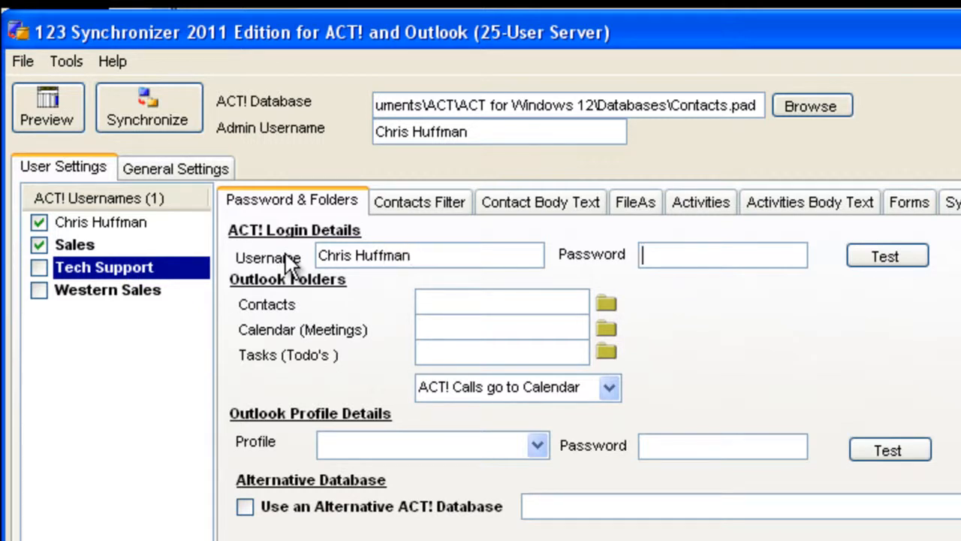
text(***)
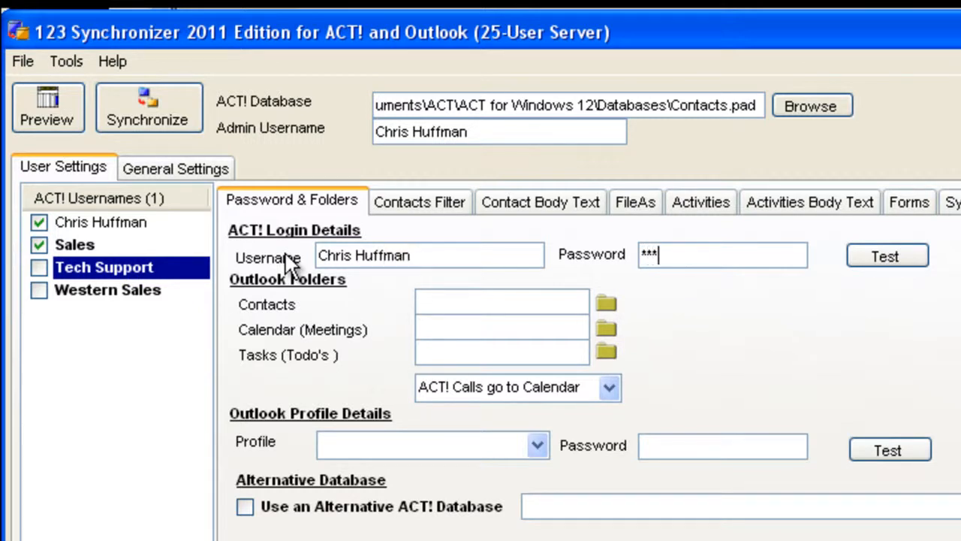
click(921, 261)
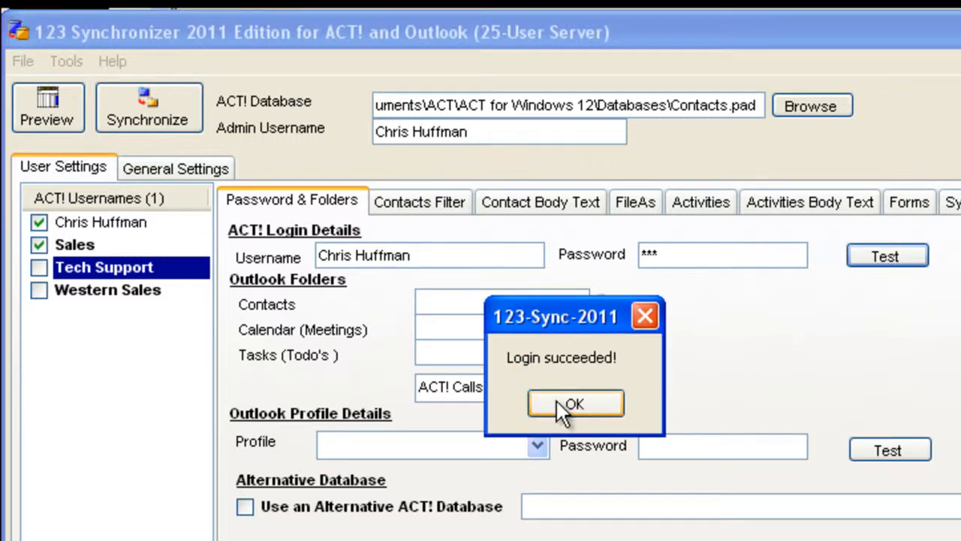
click(563, 404)
- Enter the administrator's ACT! username and account password as the login of the Western Sales user, and test the login
click(137, 296)
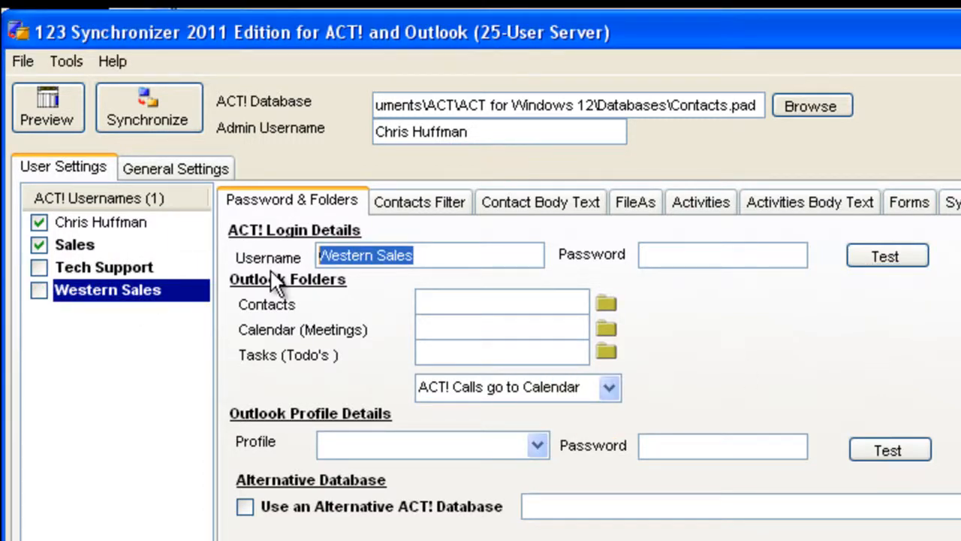
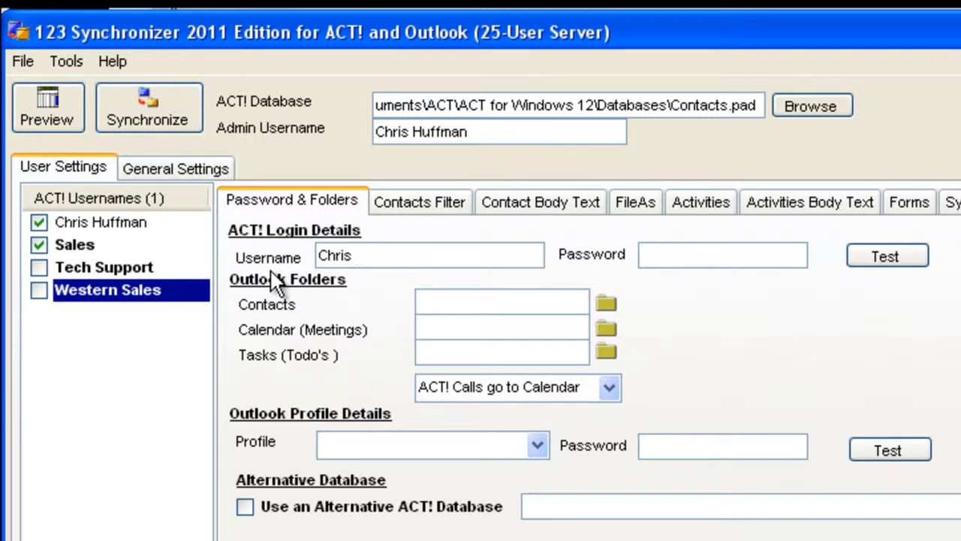
key(Tab)
text(***)
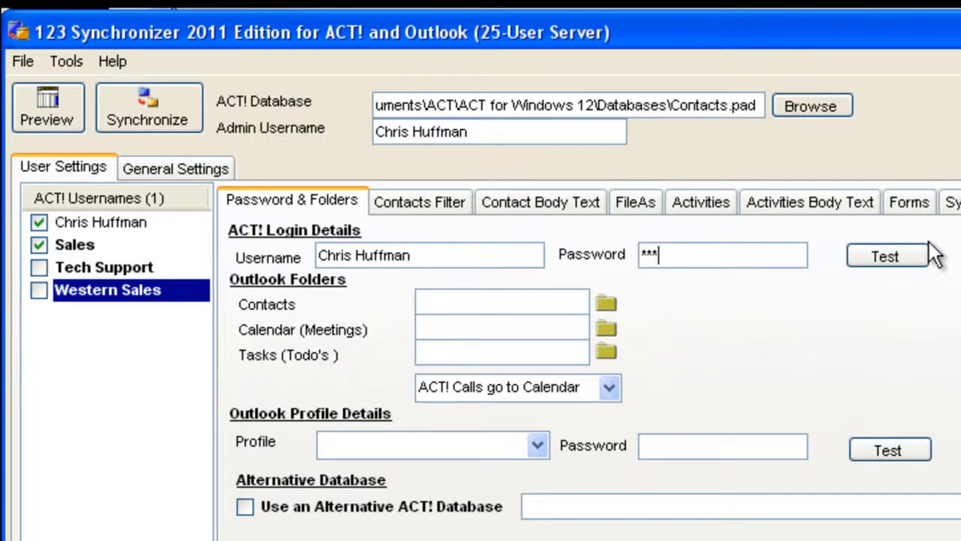
click(925, 257)
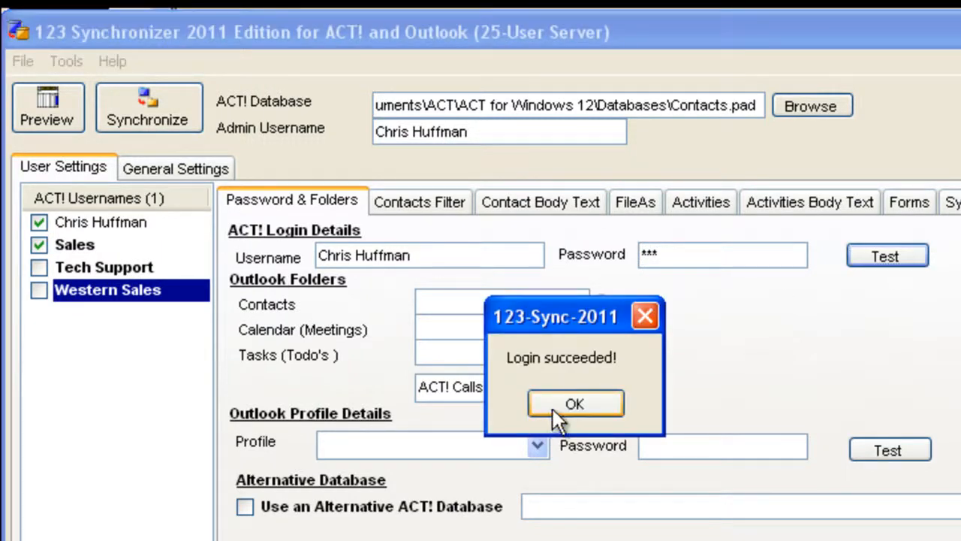
click(553, 407)
- Check the ACT! login details of each sync user, going through the original, Sales, Tech Support and Western Sales entries
click(141, 266)
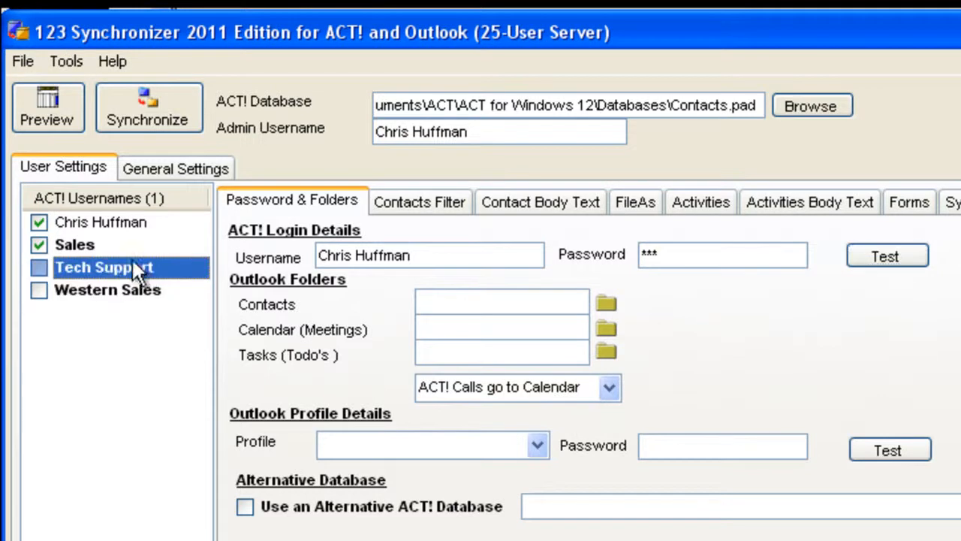
click(88, 242)
click(91, 221)
click(87, 244)
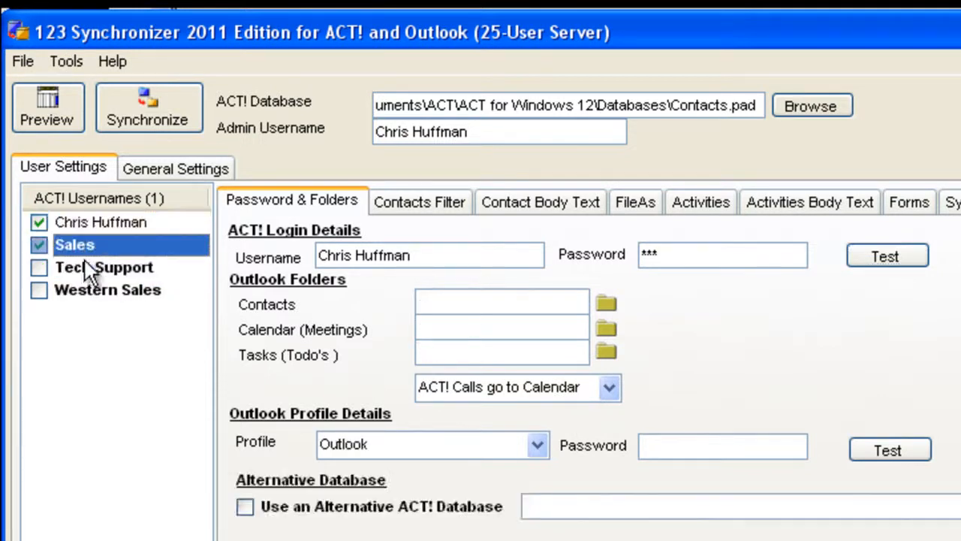
click(85, 264)
click(86, 291)
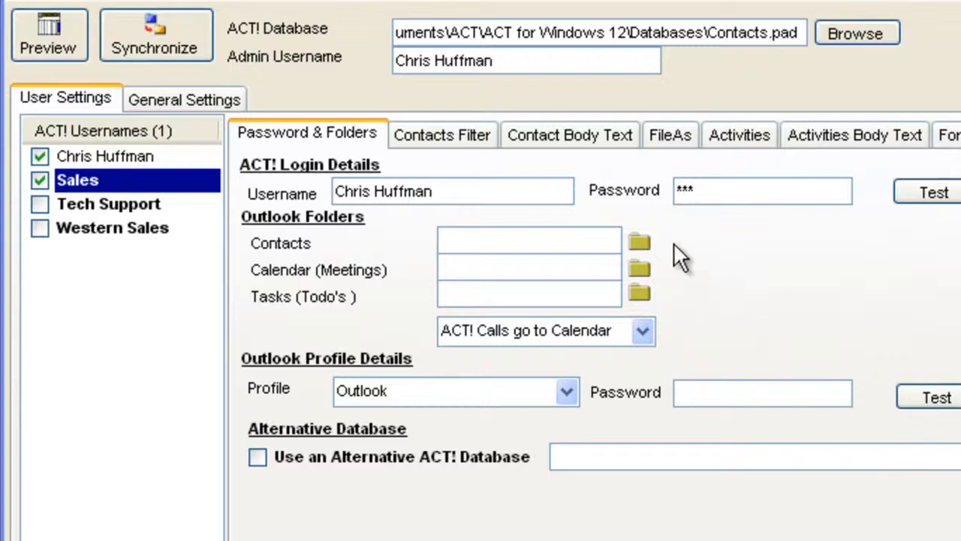
- Assign the Contacts and Calendar folders under Sales Folders as the Sales user's Outlook contacts and calendar folders
click(639, 244)
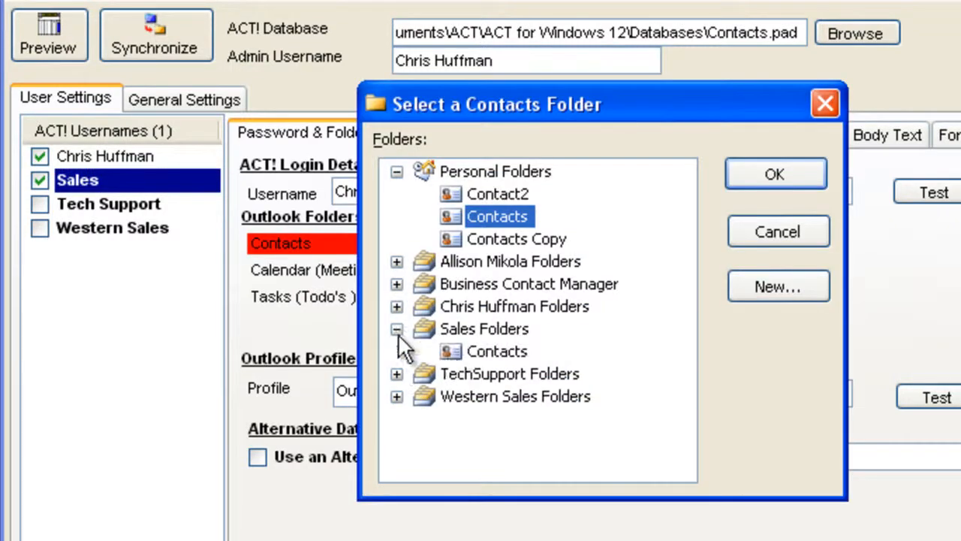
click(451, 352)
click(774, 173)
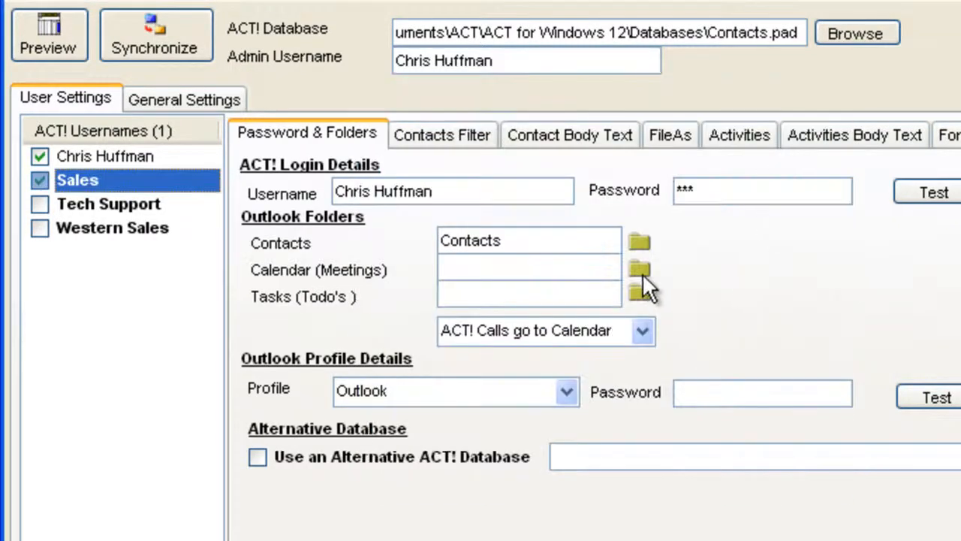
click(639, 269)
click(397, 328)
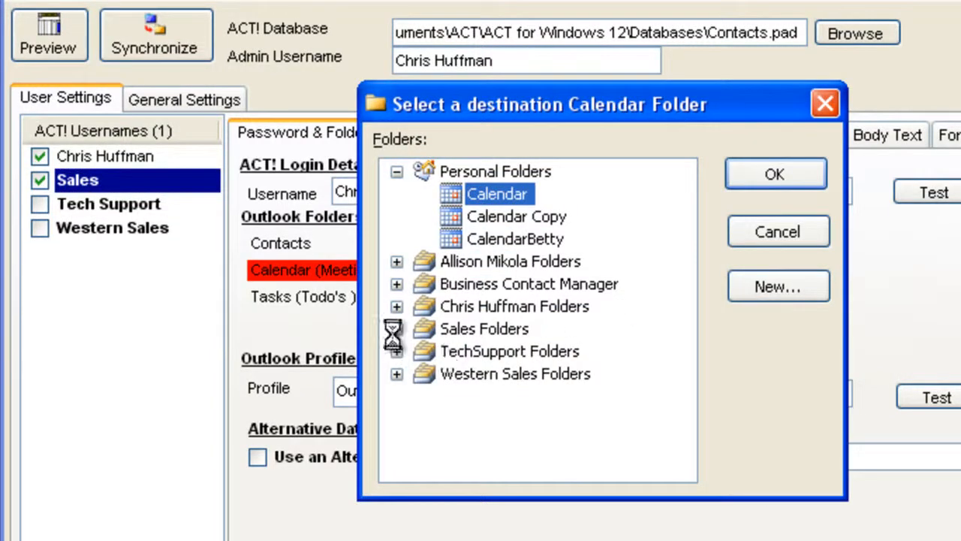
click(455, 351)
click(803, 176)
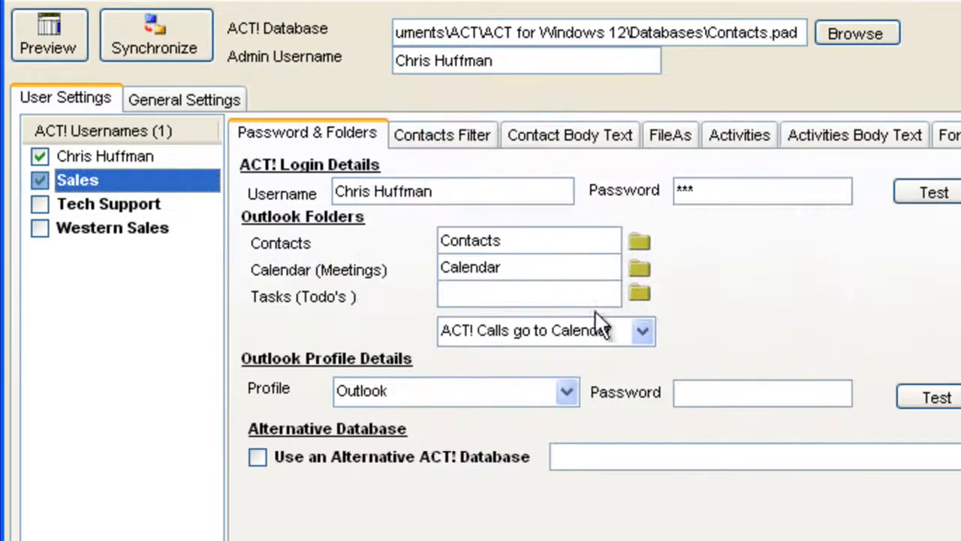
- Assign the Tasks folder under Sales Folders as the Sales user's Outlook tasks folder
click(643, 294)
click(396, 307)
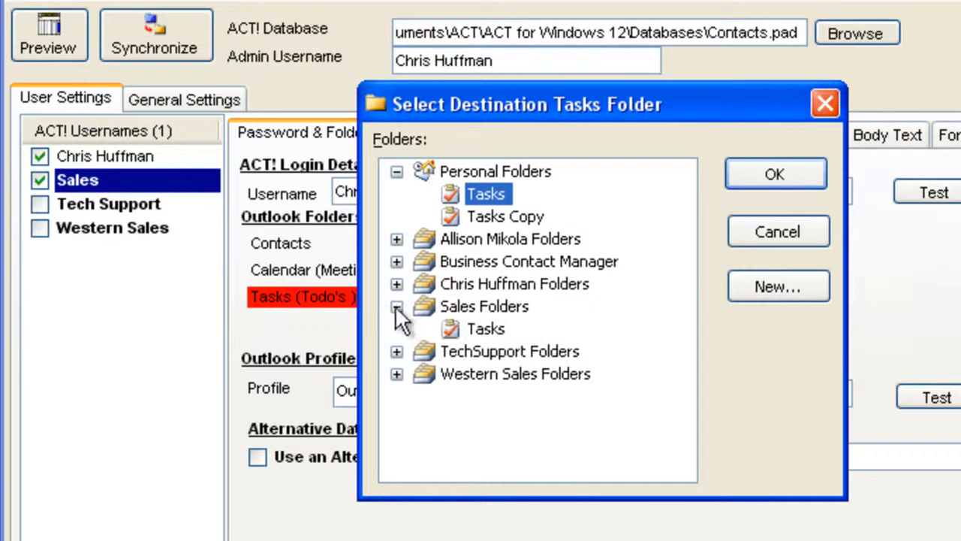
click(464, 329)
click(774, 178)
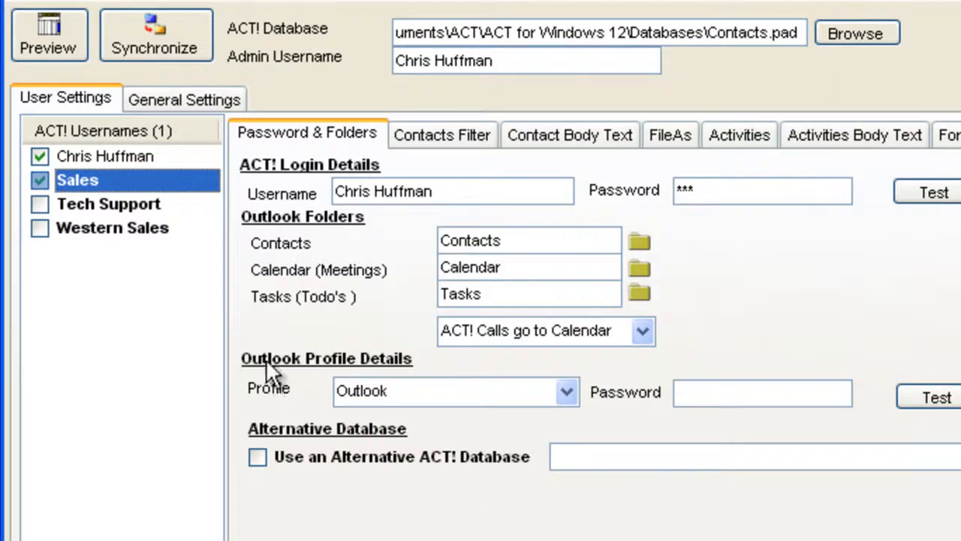
- Assign the Contacts and Calendar folders under TechSupport Folders as the Tech Support user's Outlook contacts and calendar folders
click(214, 205)
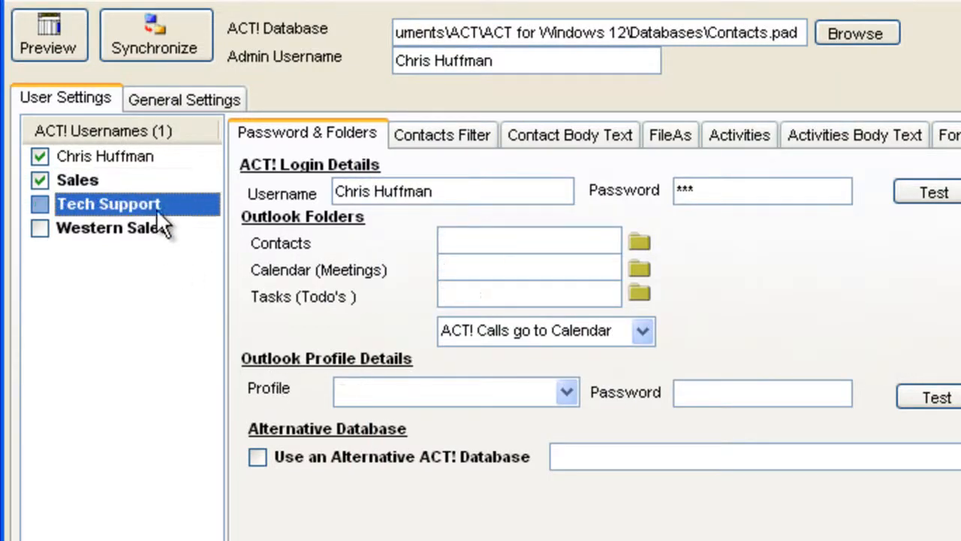
click(635, 239)
click(397, 351)
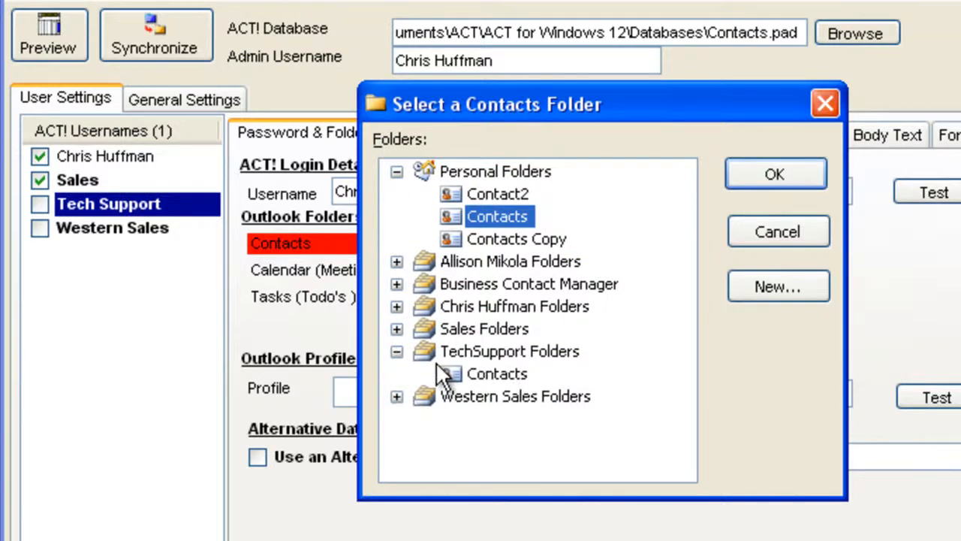
click(474, 373)
click(792, 175)
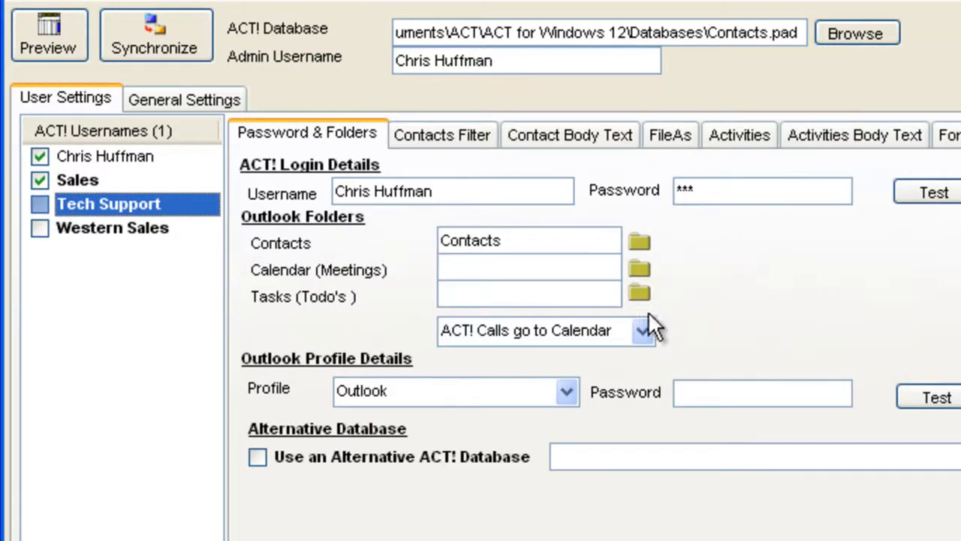
click(642, 271)
click(396, 351)
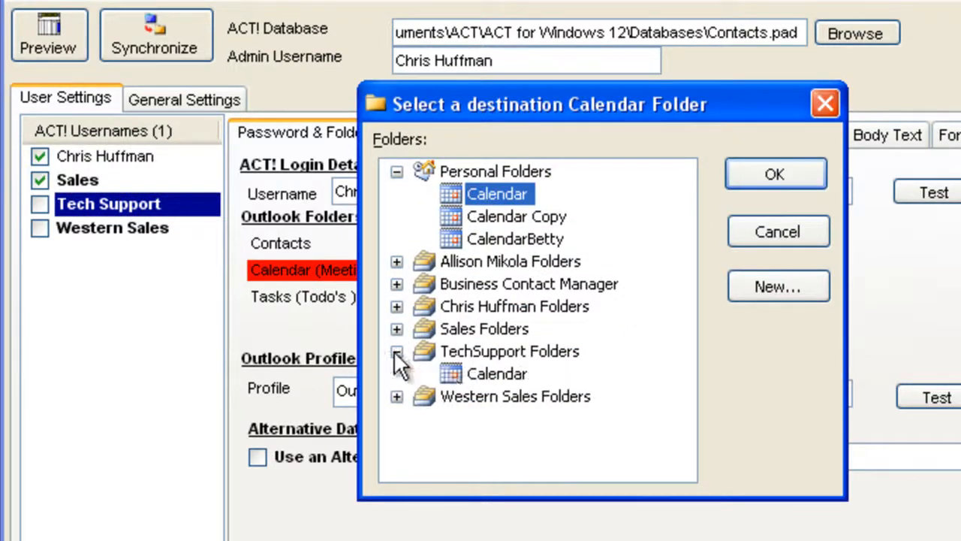
click(454, 373)
click(769, 179)
- Assign the Tasks folder under TechSupport Folders as the Tech Support user's Outlook tasks folder
click(638, 294)
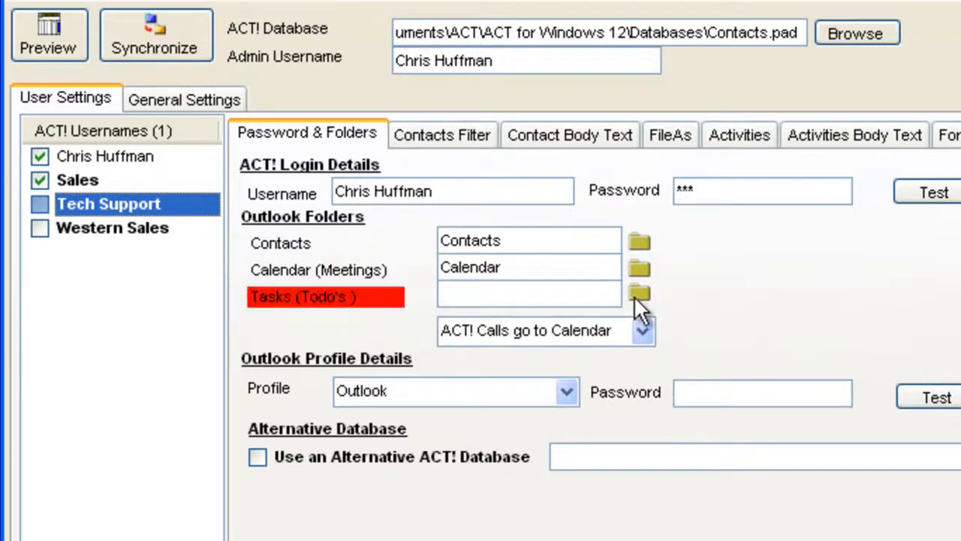
click(396, 329)
click(451, 351)
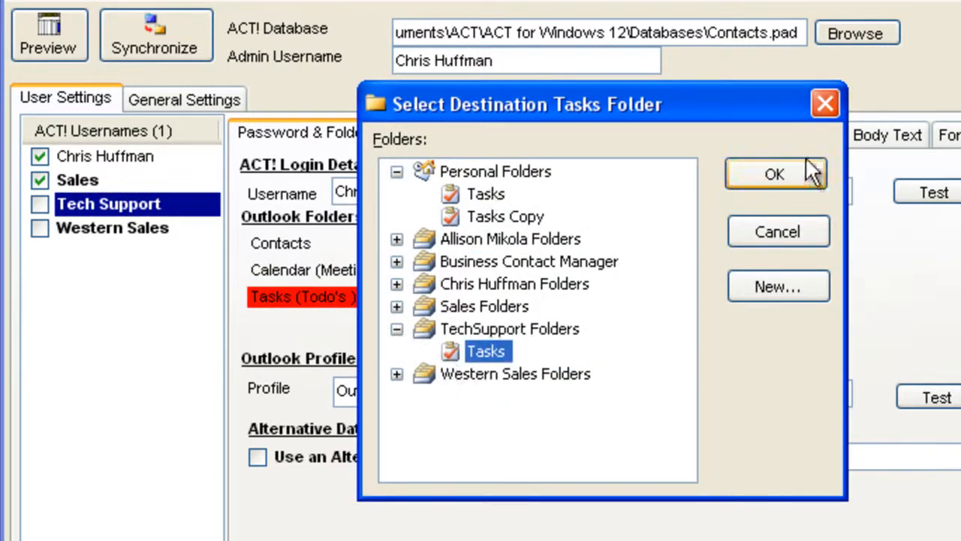
click(804, 173)
- Assign the Contacts and Calendar folders under Western Sales Folders as the Western Sales user's Outlook contacts and calendar folders
click(129, 227)
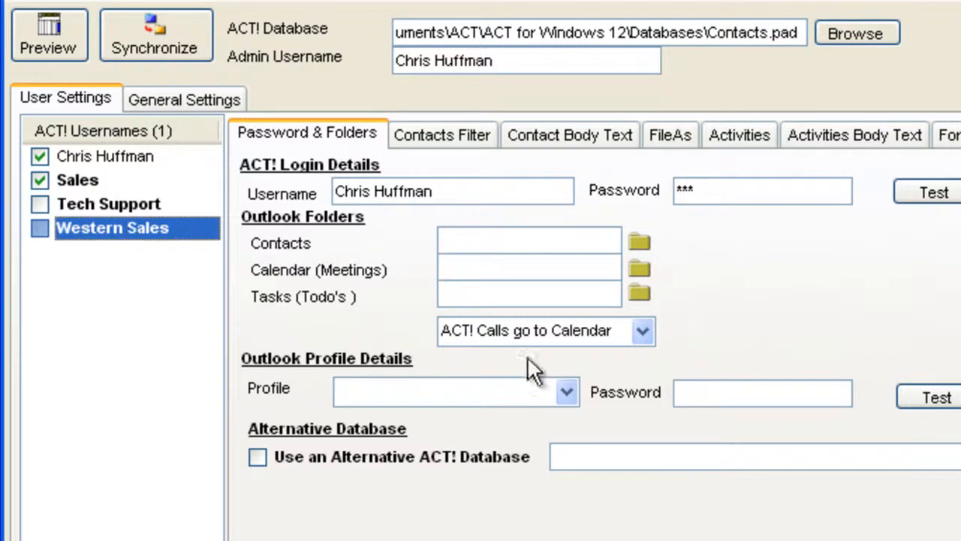
click(641, 241)
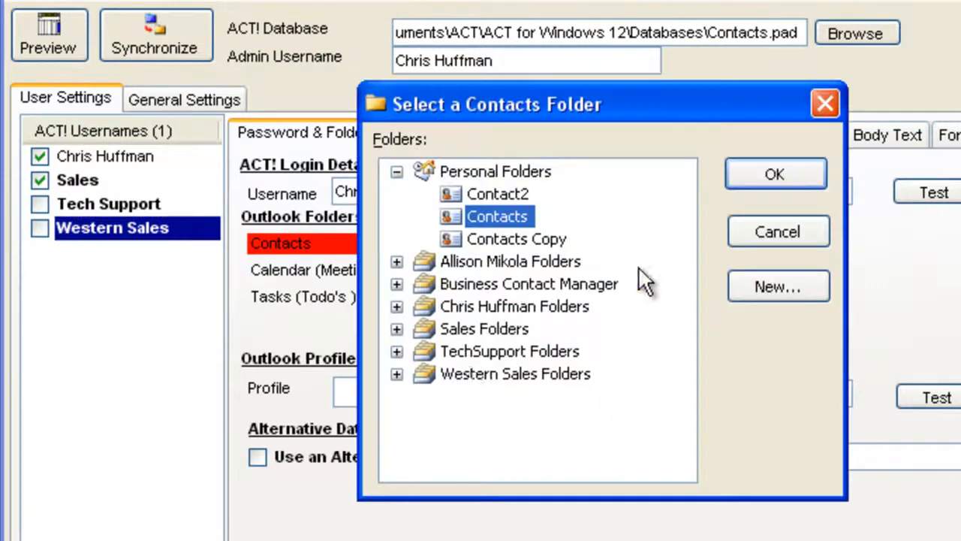
click(397, 374)
click(454, 402)
click(775, 176)
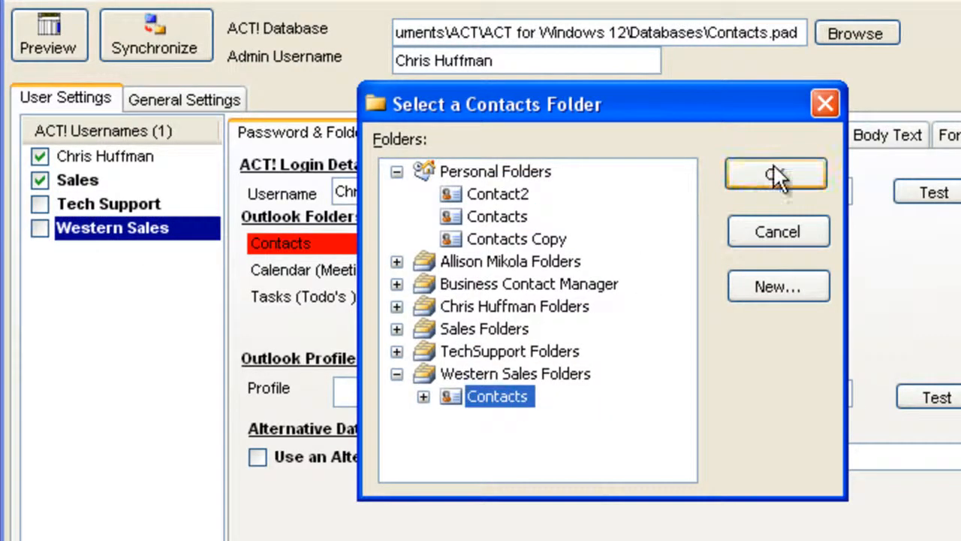
click(642, 267)
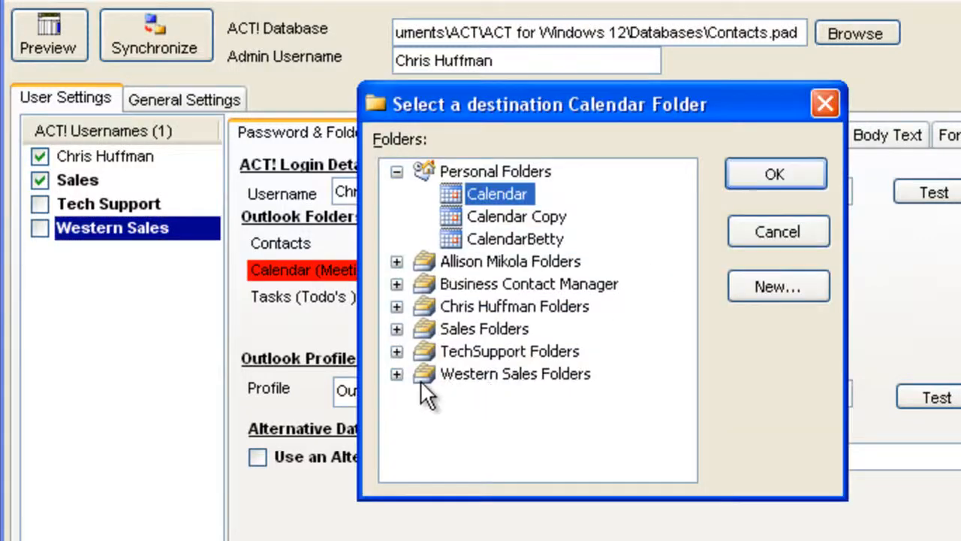
click(397, 374)
click(498, 393)
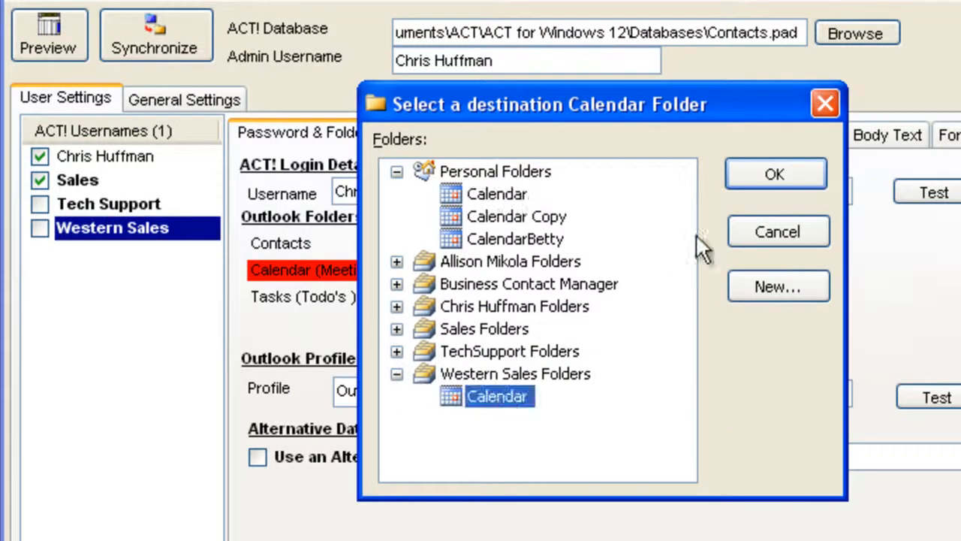
click(777, 175)
- Assign the Tasks folder under Western Sales Folders as the Western Sales user's Outlook tasks folder
click(639, 292)
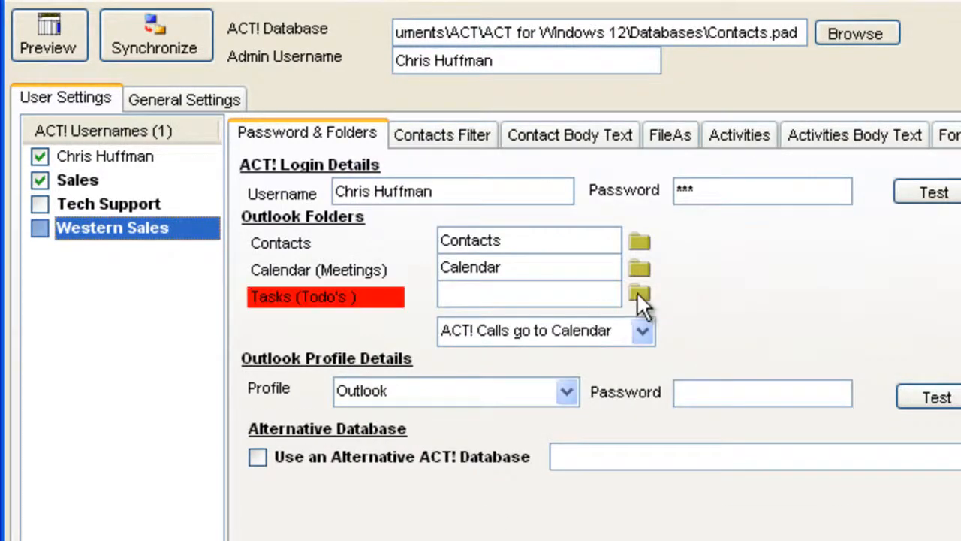
click(397, 351)
click(463, 374)
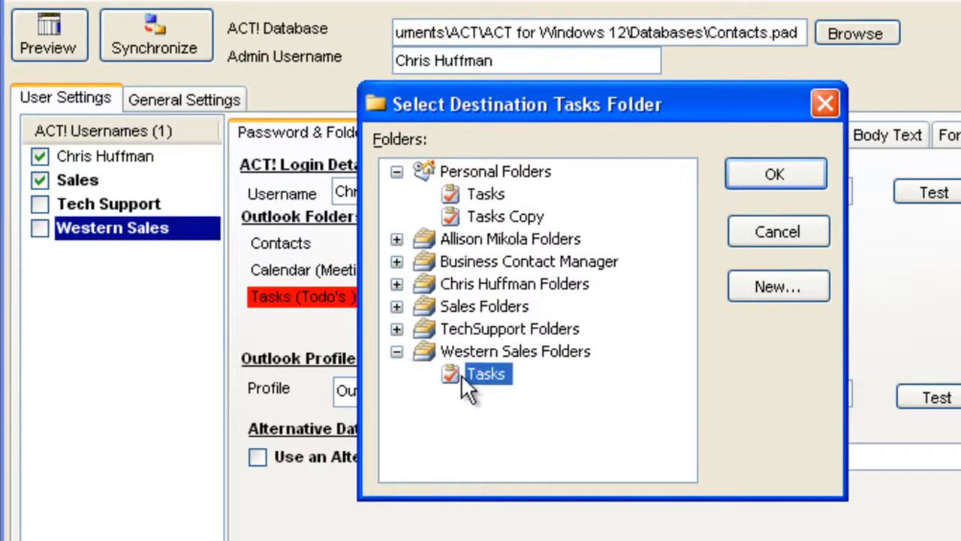
click(757, 187)
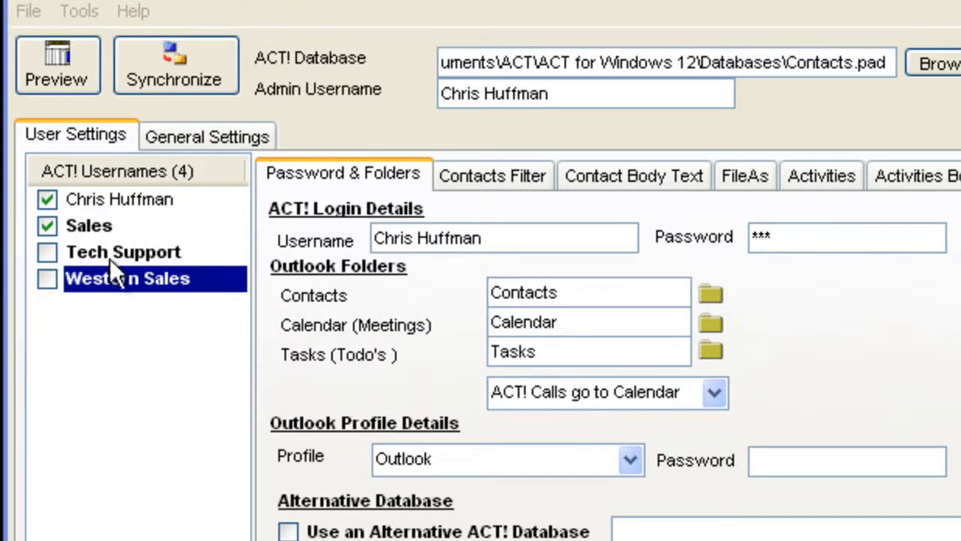
- Set the Tech Support user's contacts filter to Process Group with the TechSupport group
click(90, 229)
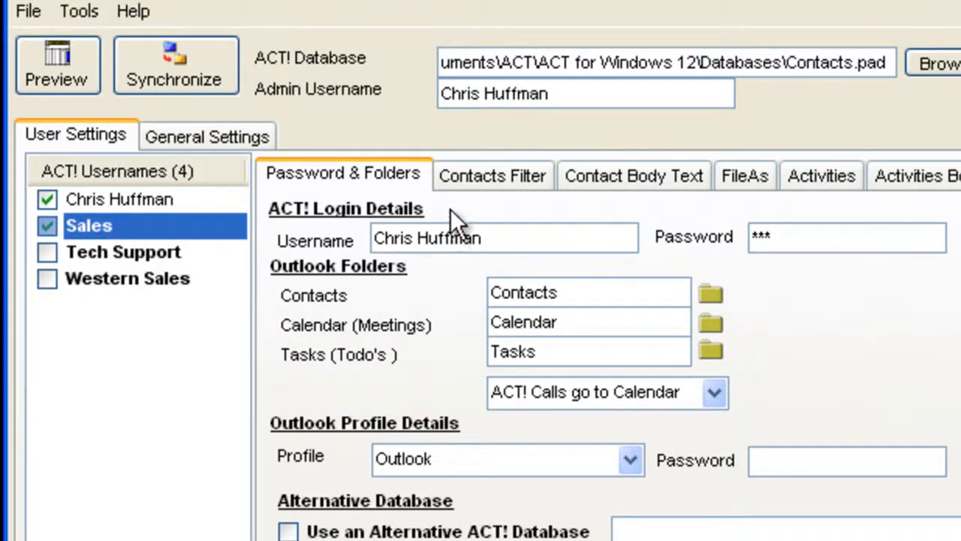
click(473, 177)
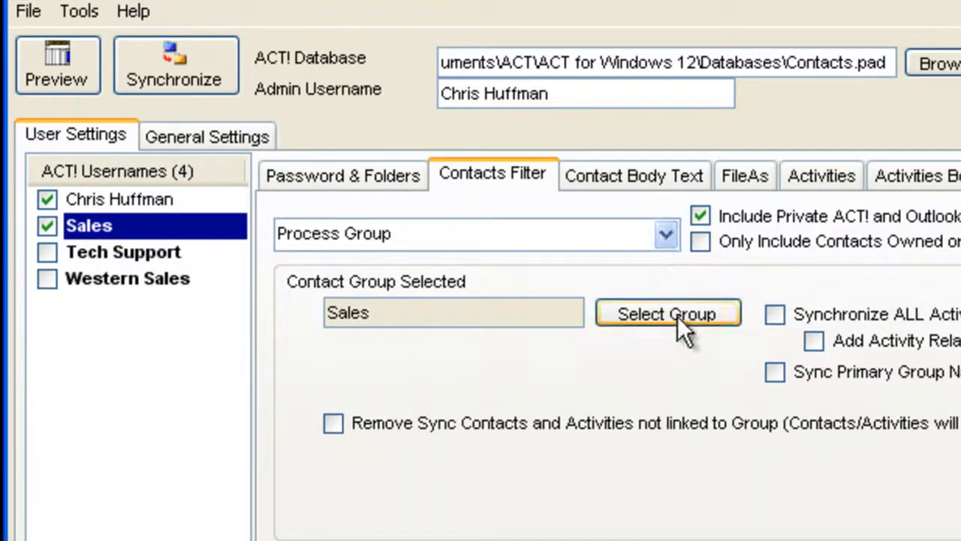
click(150, 252)
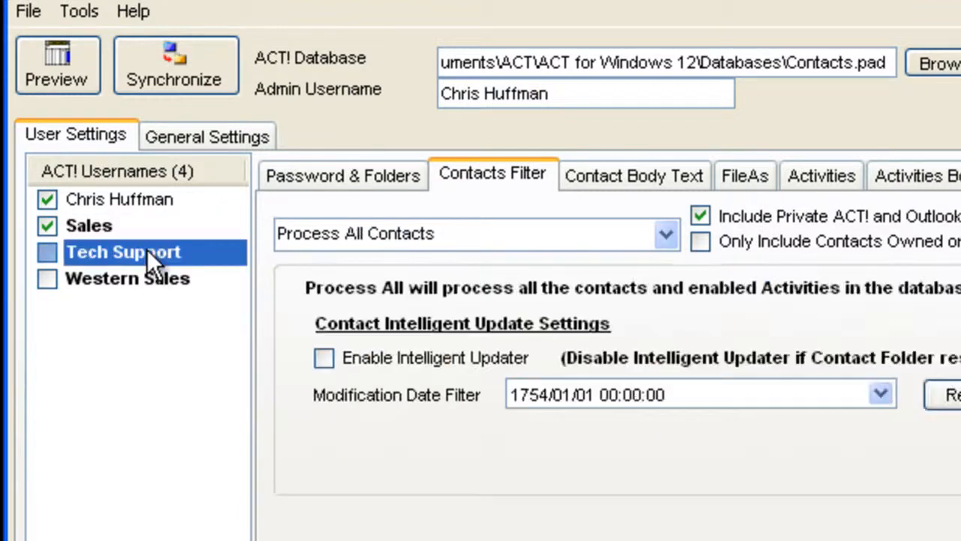
click(671, 232)
click(546, 310)
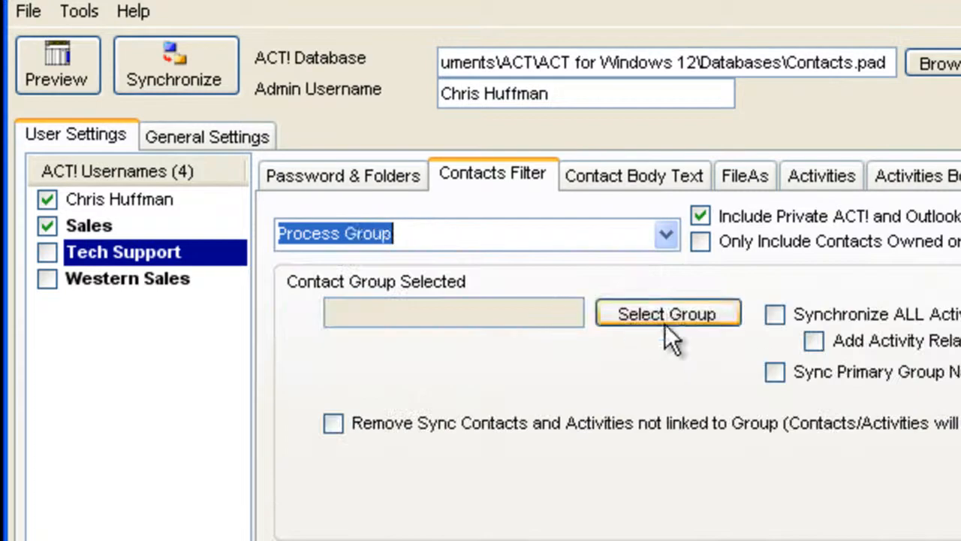
click(667, 309)
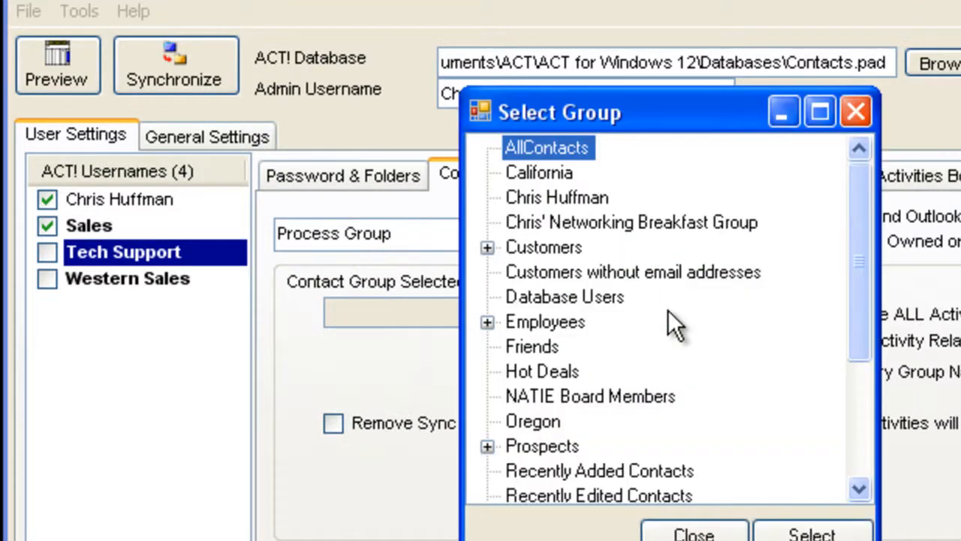
click(858, 463)
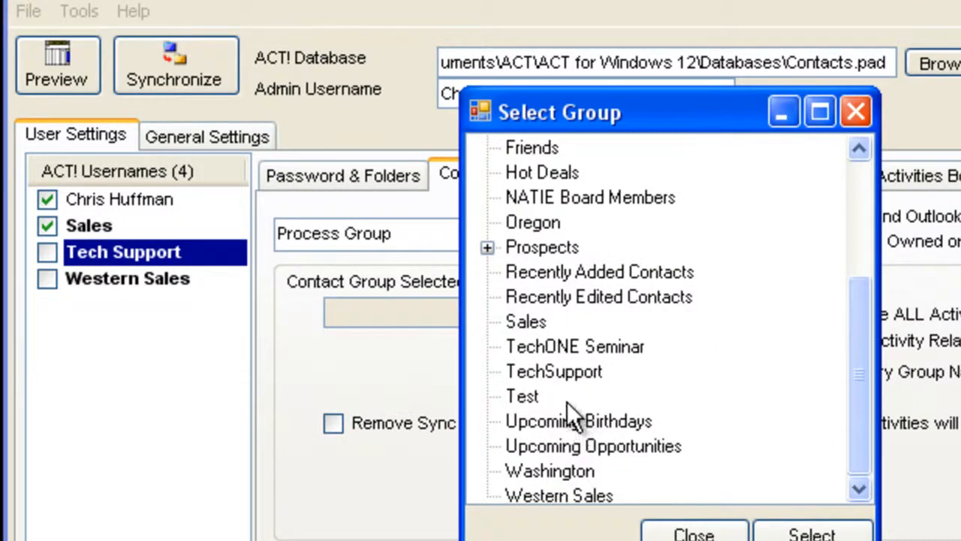
click(550, 374)
click(809, 532)
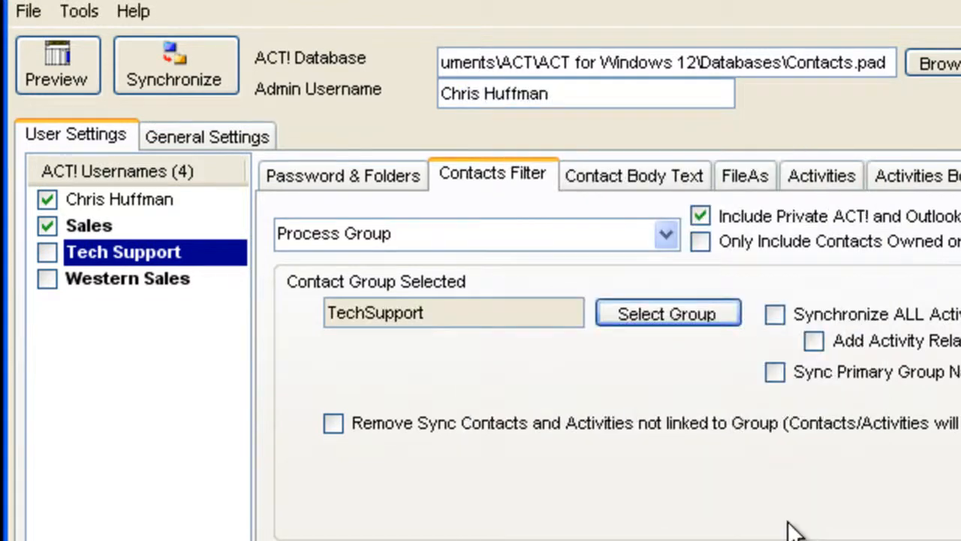
- Set the Western Sales user's contacts filter to Process Group with the Western Sales group
click(165, 283)
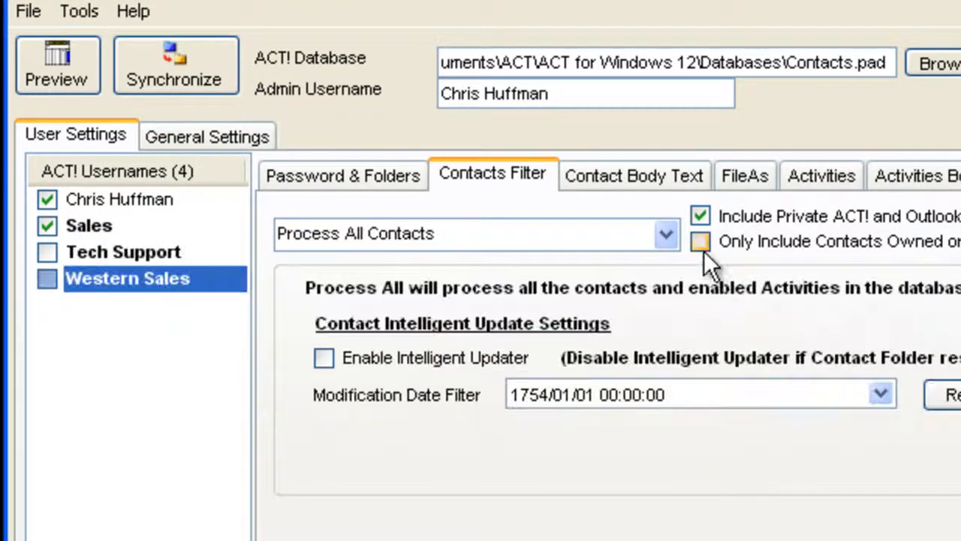
click(666, 235)
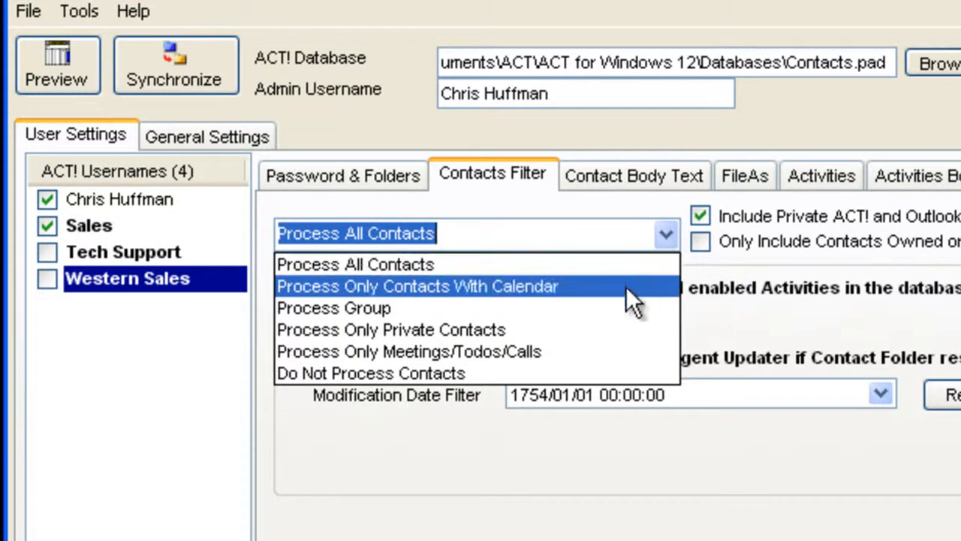
click(616, 308)
click(624, 306)
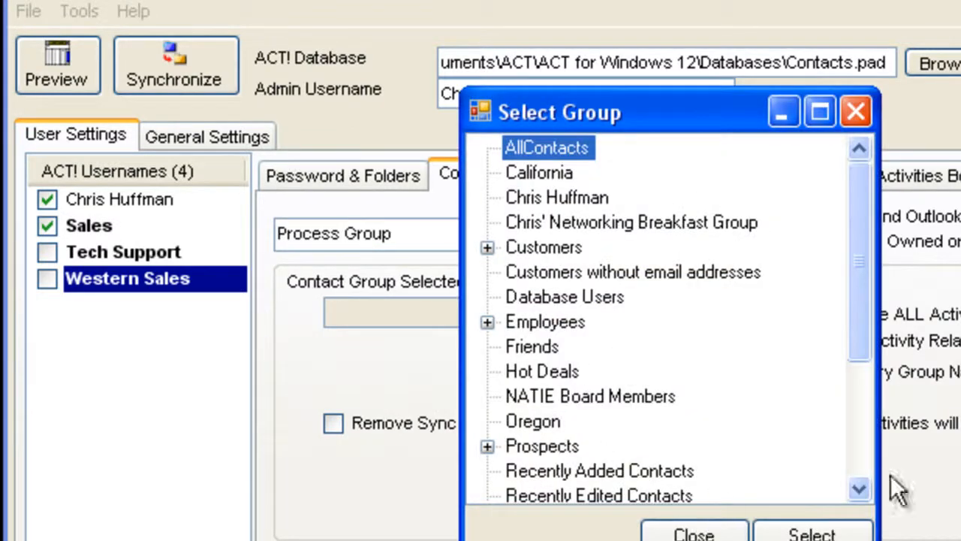
scroll(861, 472, down, 4)
click(546, 497)
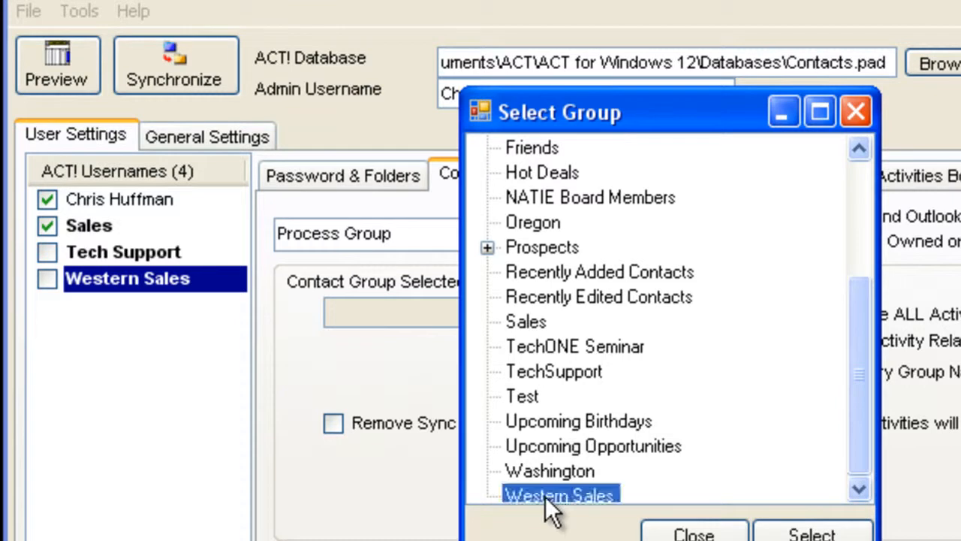
click(816, 535)
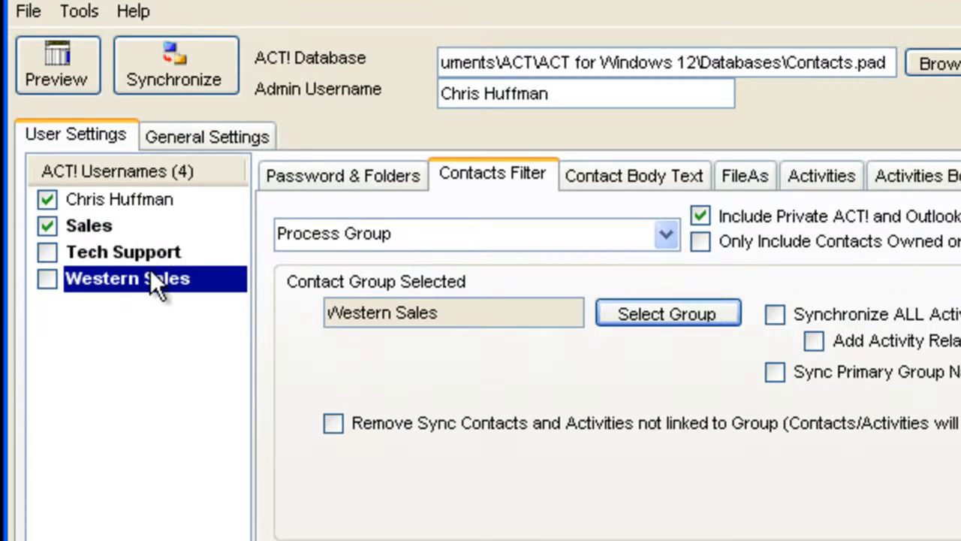
- Enable Tech Support and Western Sales for synchronization and review the contact group assigned to each user
click(45, 254)
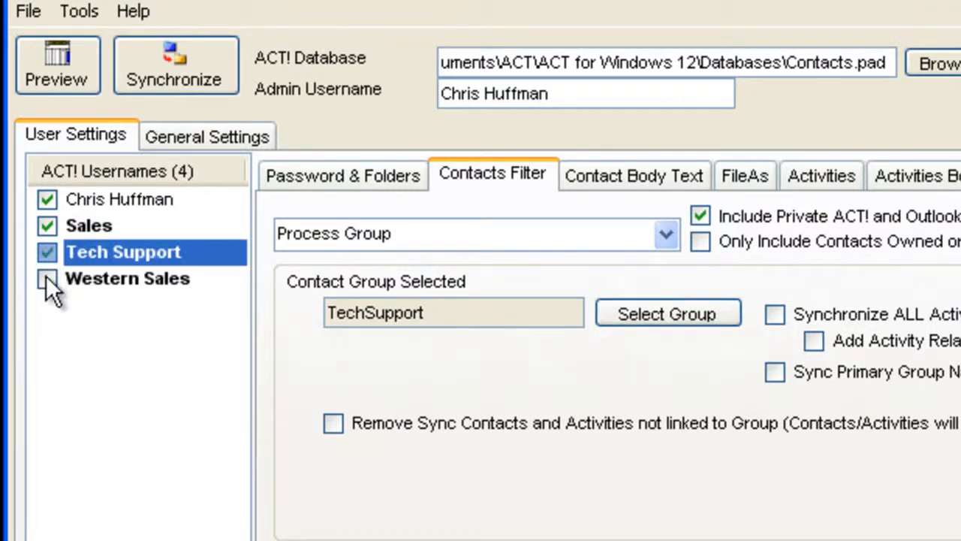
click(46, 278)
click(103, 253)
click(87, 225)
click(91, 202)
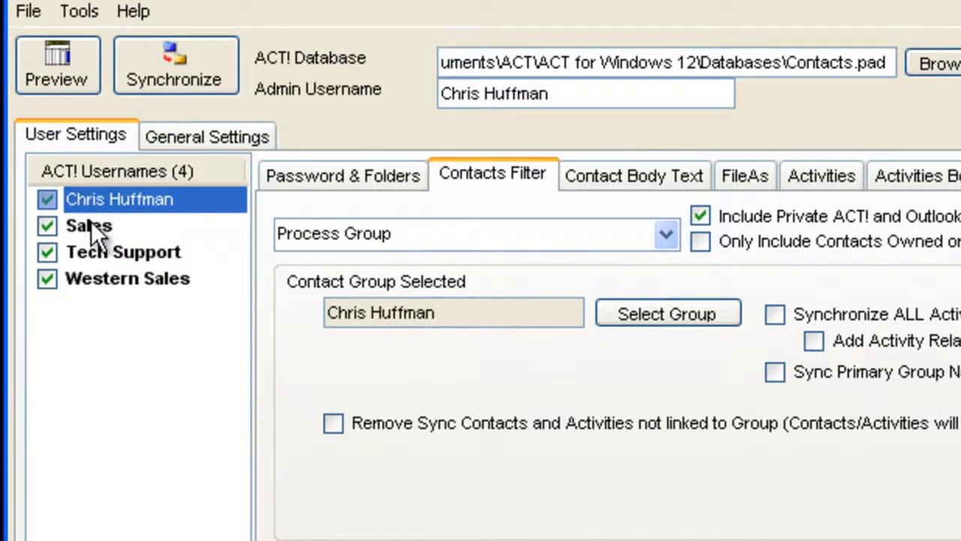
click(91, 225)
click(94, 253)
click(97, 275)
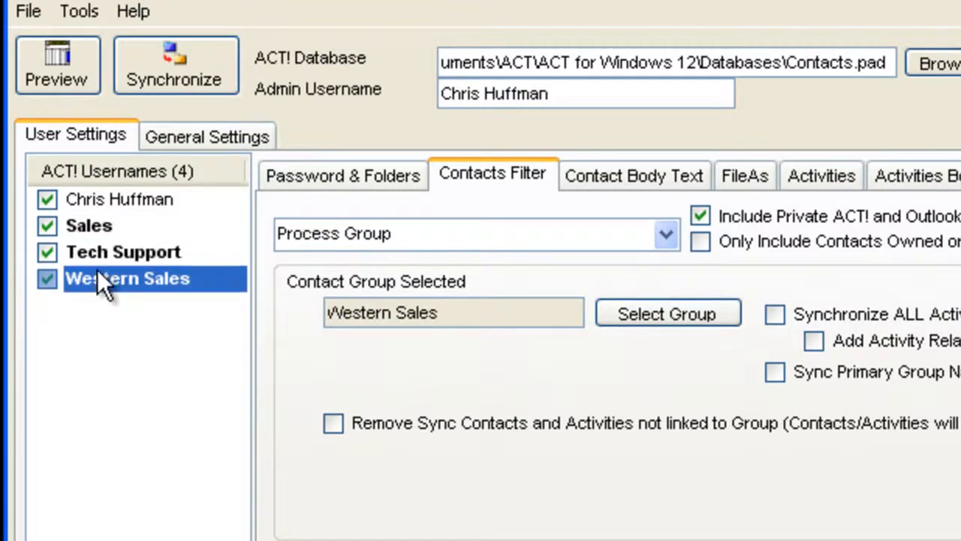
- Compare the conversion preview with all users enabled and with Tech Support and Western Sales excluded, and enable both users again
click(209, 72)
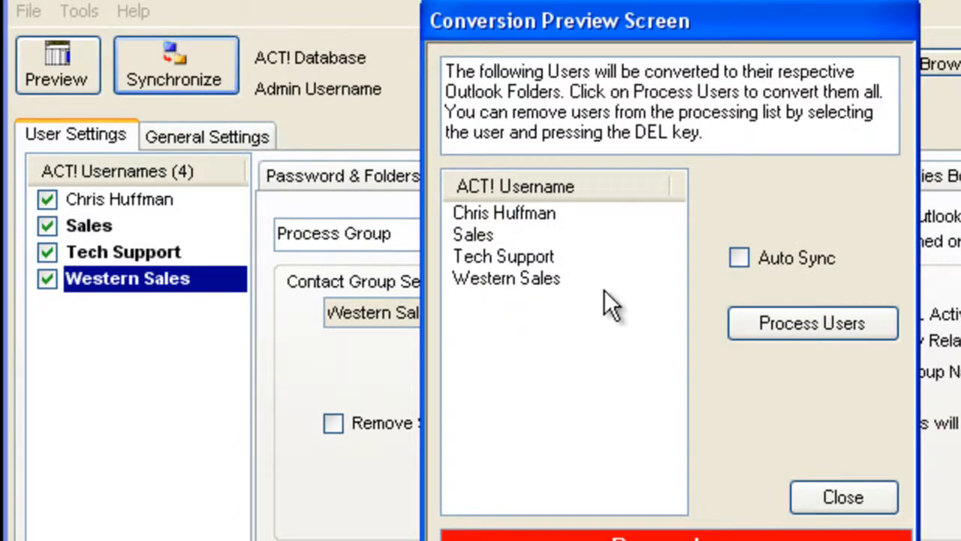
click(842, 501)
click(47, 275)
click(47, 252)
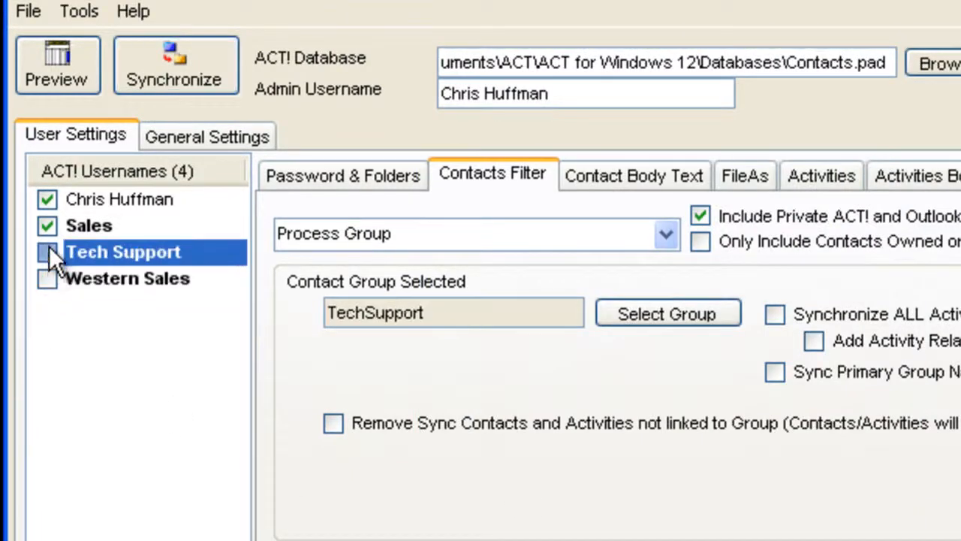
click(193, 74)
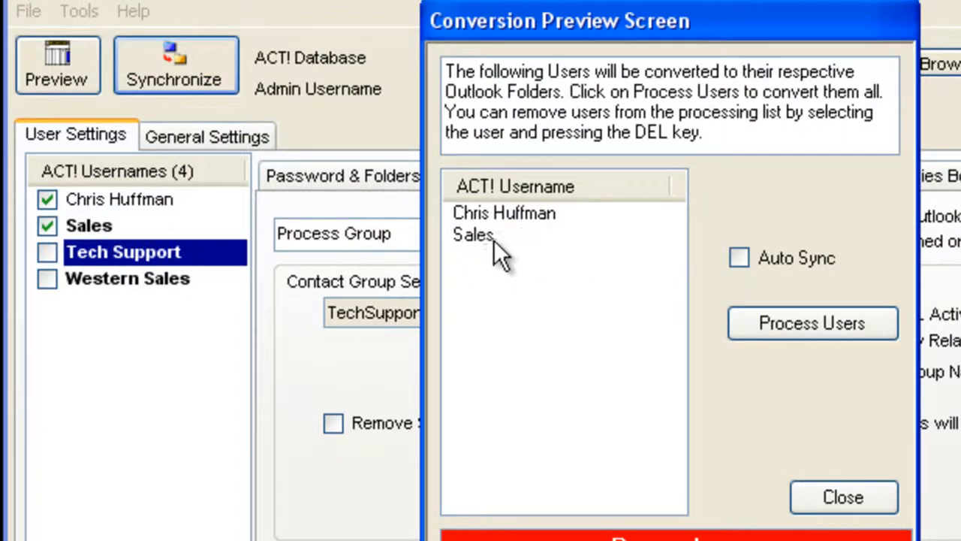
click(847, 498)
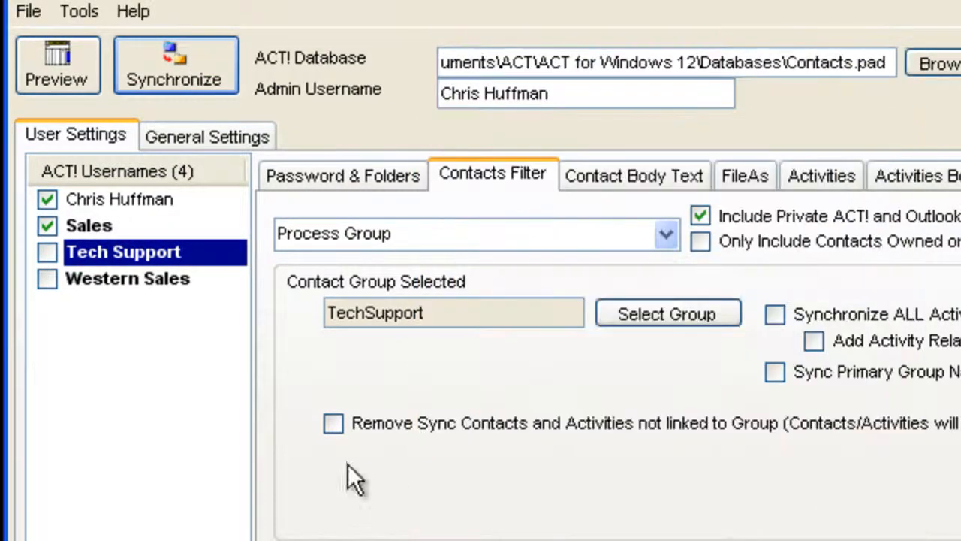
click(47, 252)
click(45, 280)
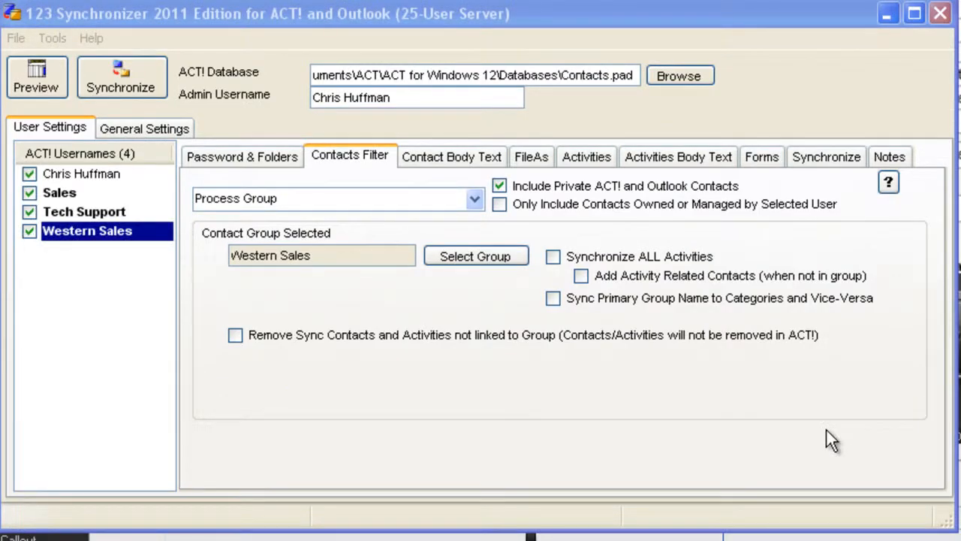
- Start the synchronization and process all four enabled users into their respective Outlook folders
click(129, 87)
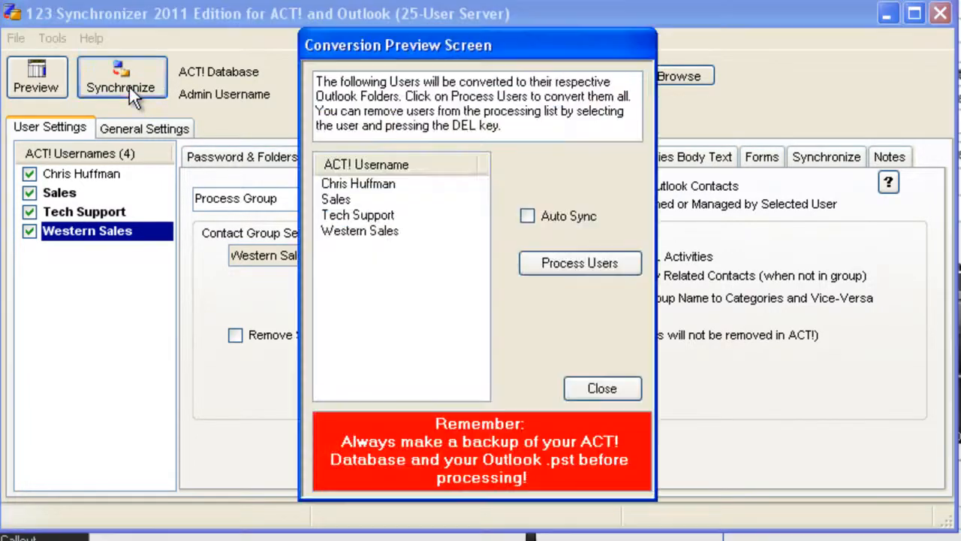
click(564, 264)
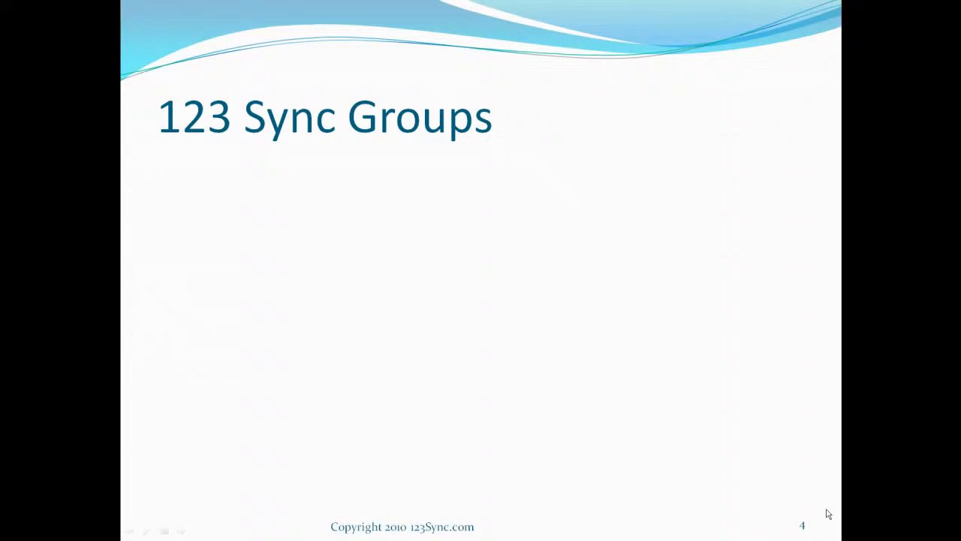
click(828, 514)
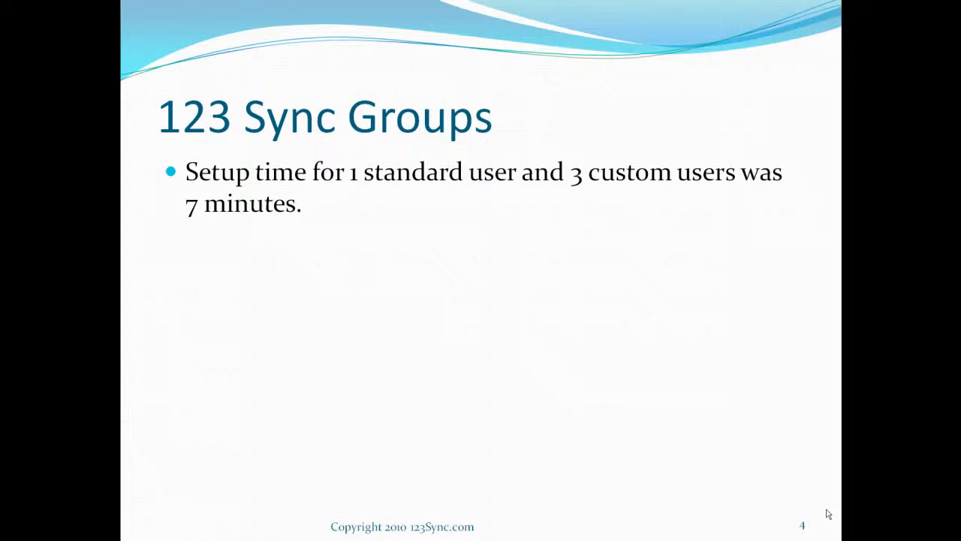
click(827, 513)
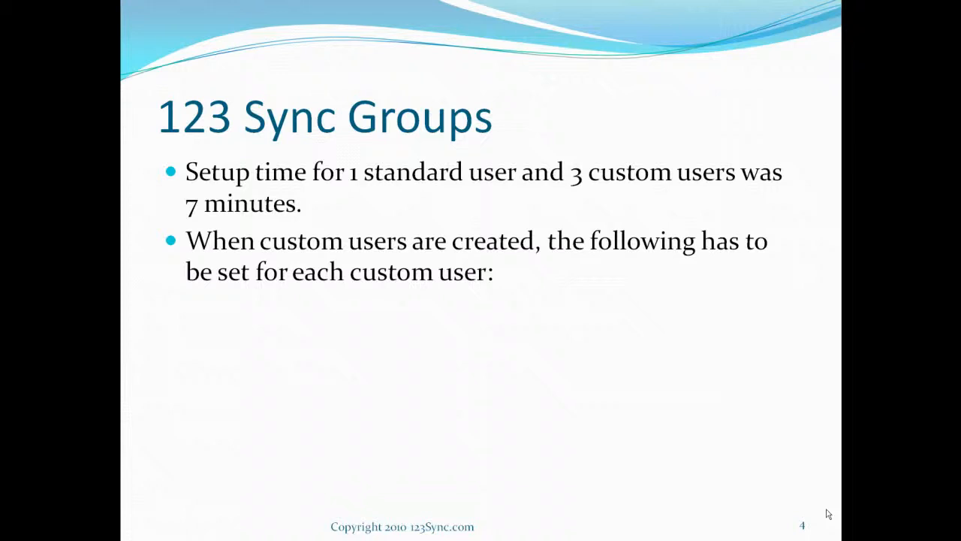
click(827, 514)
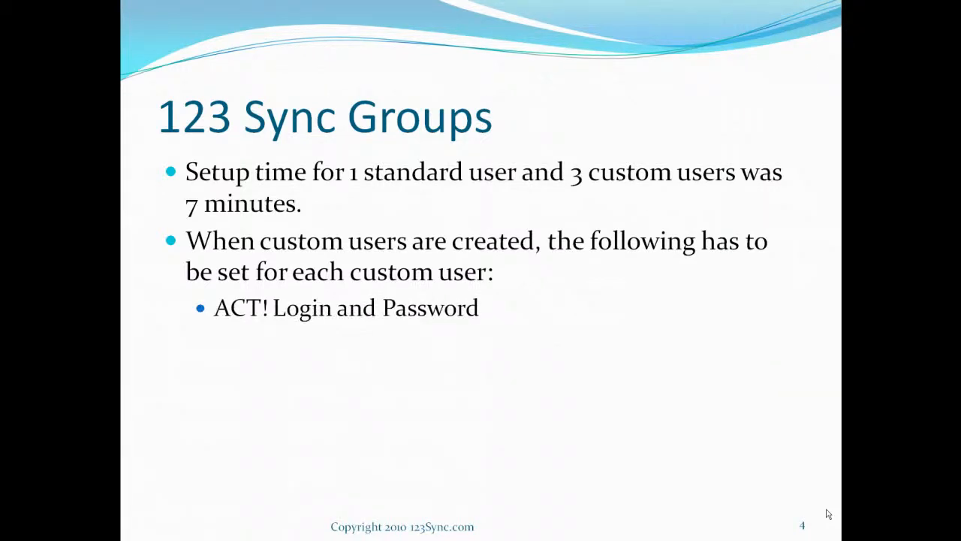
click(827, 514)
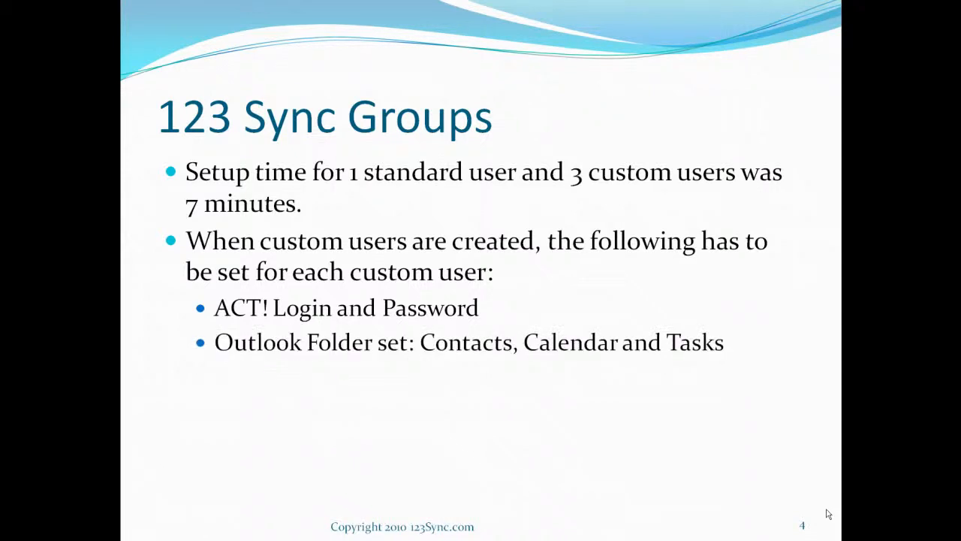